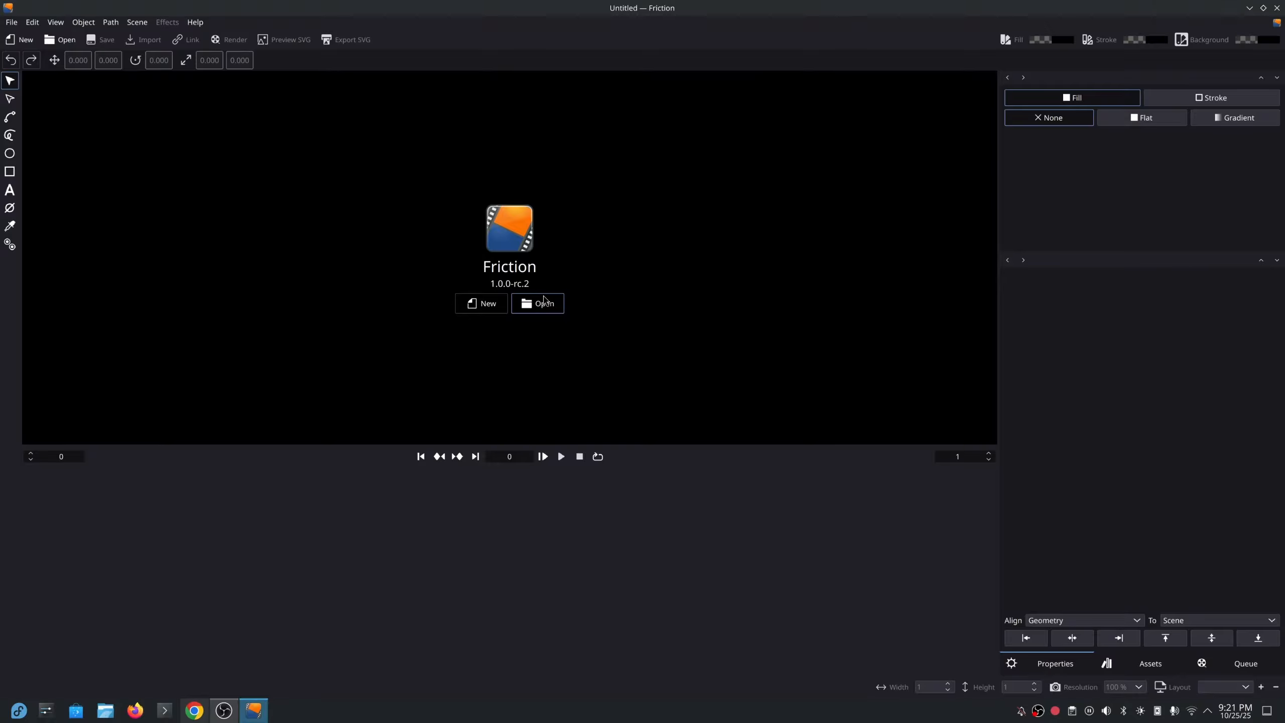
Make a new scene from the 3840x2160 preset, 3 seconds long at 60 fps (180 frames).
click(494, 307)
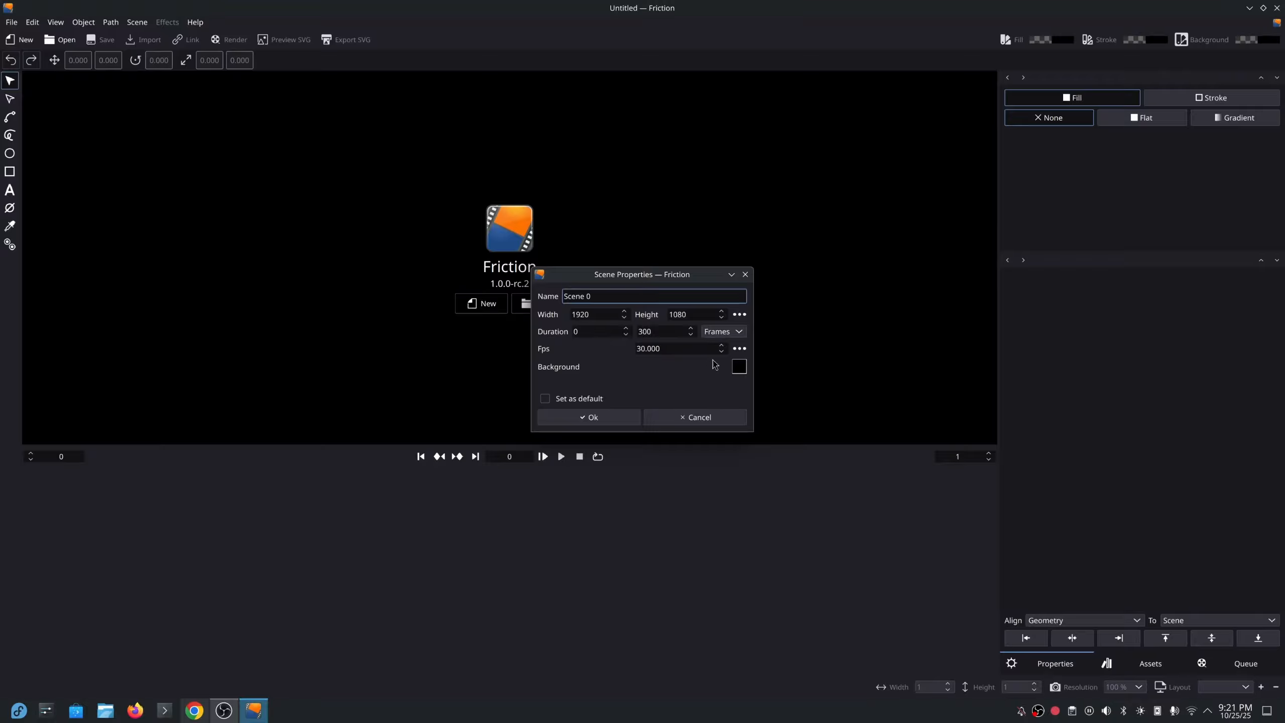
click(740, 315)
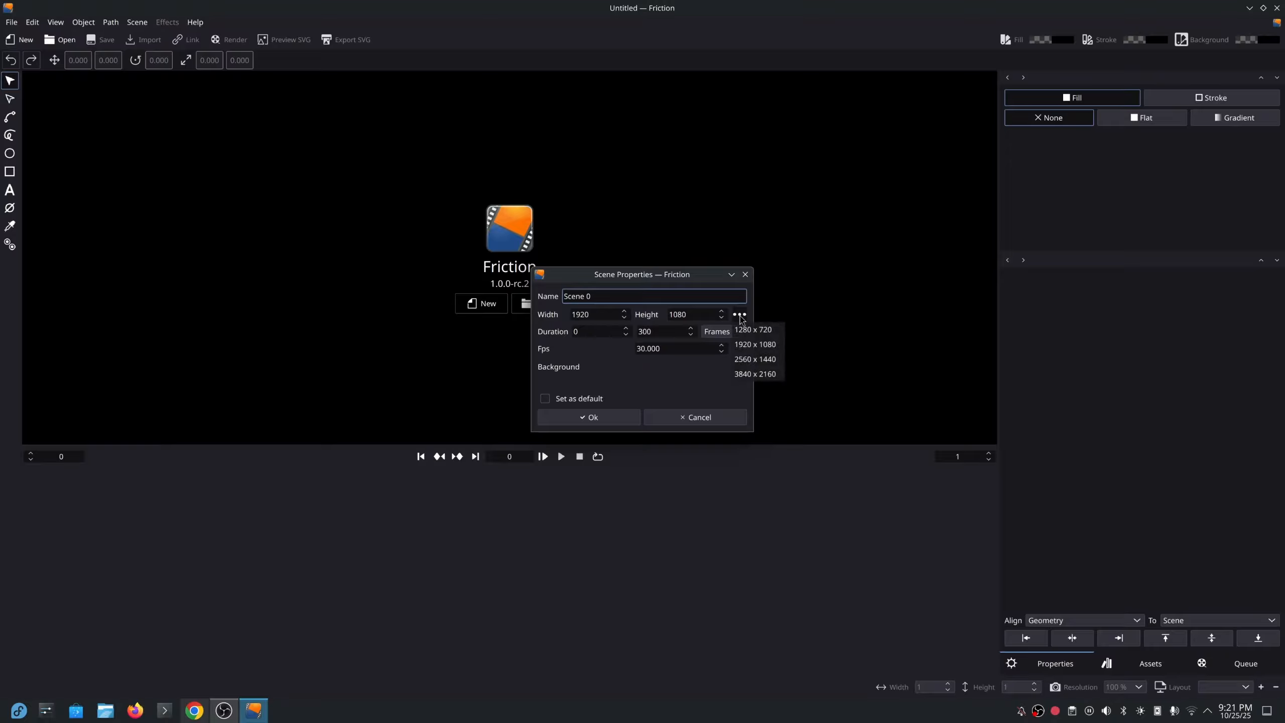
click(752, 374)
click(724, 331)
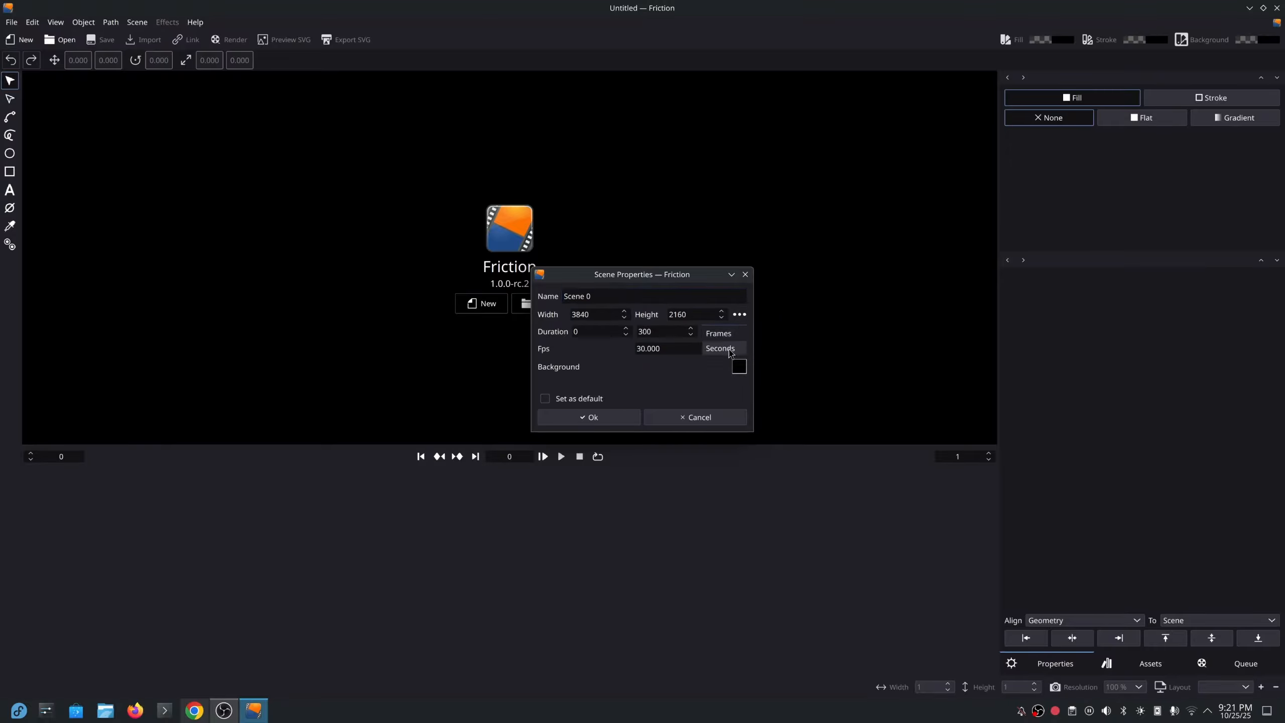
click(724, 351)
double_click(640, 329)
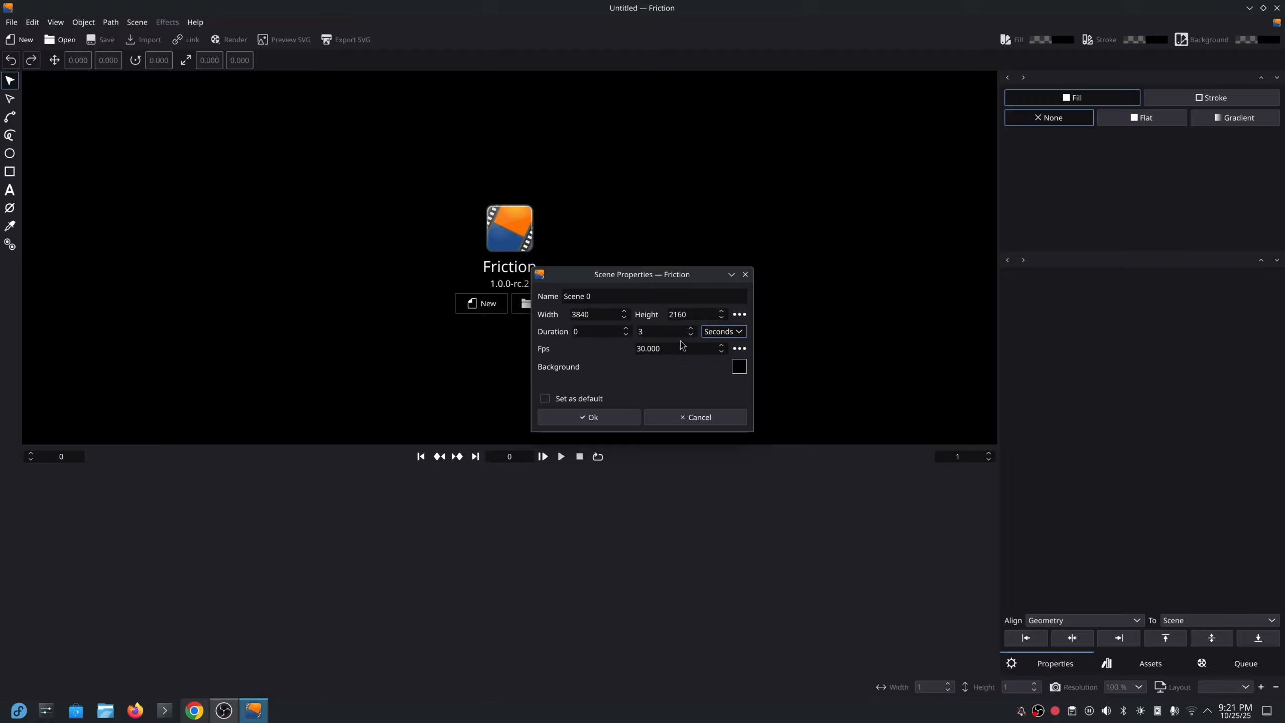
click(740, 348)
click(747, 424)
click(586, 419)
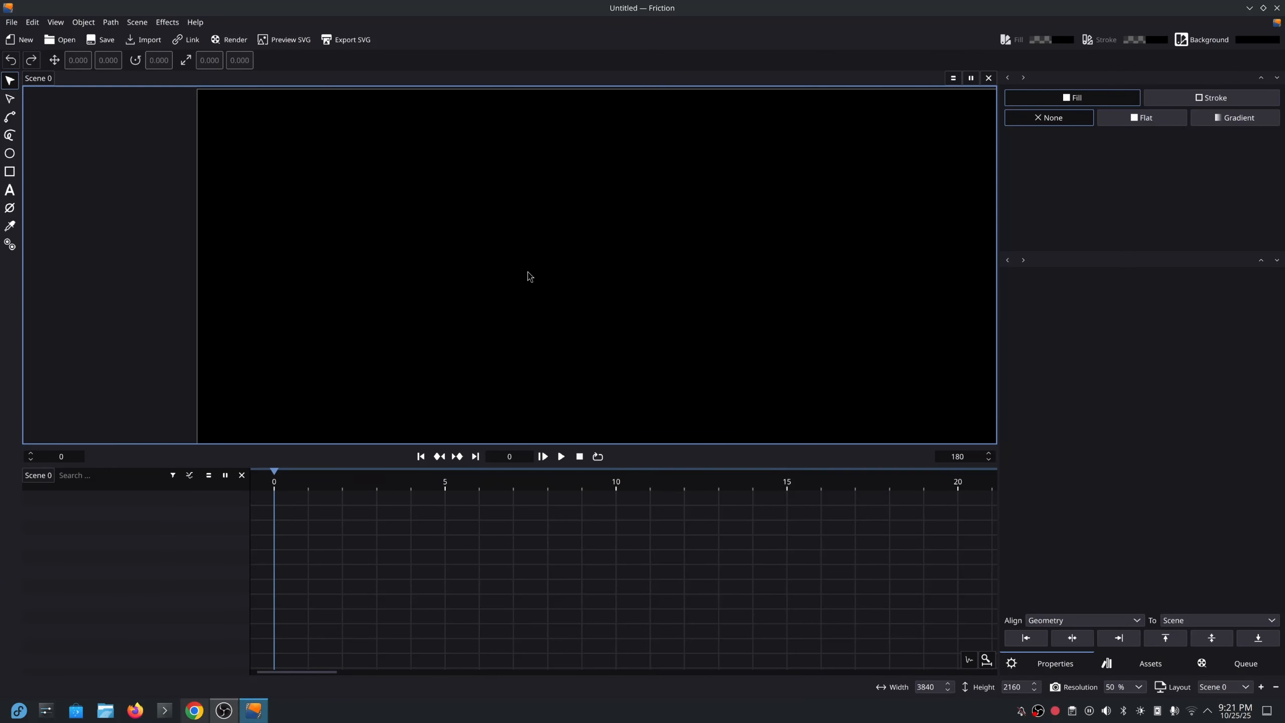
Recentre the view and add a text layer with the person's name on the canvas.
scroll(527, 276, down, 3)
drag(695, 385, 637, 300)
scroll(577, 310, up, 1)
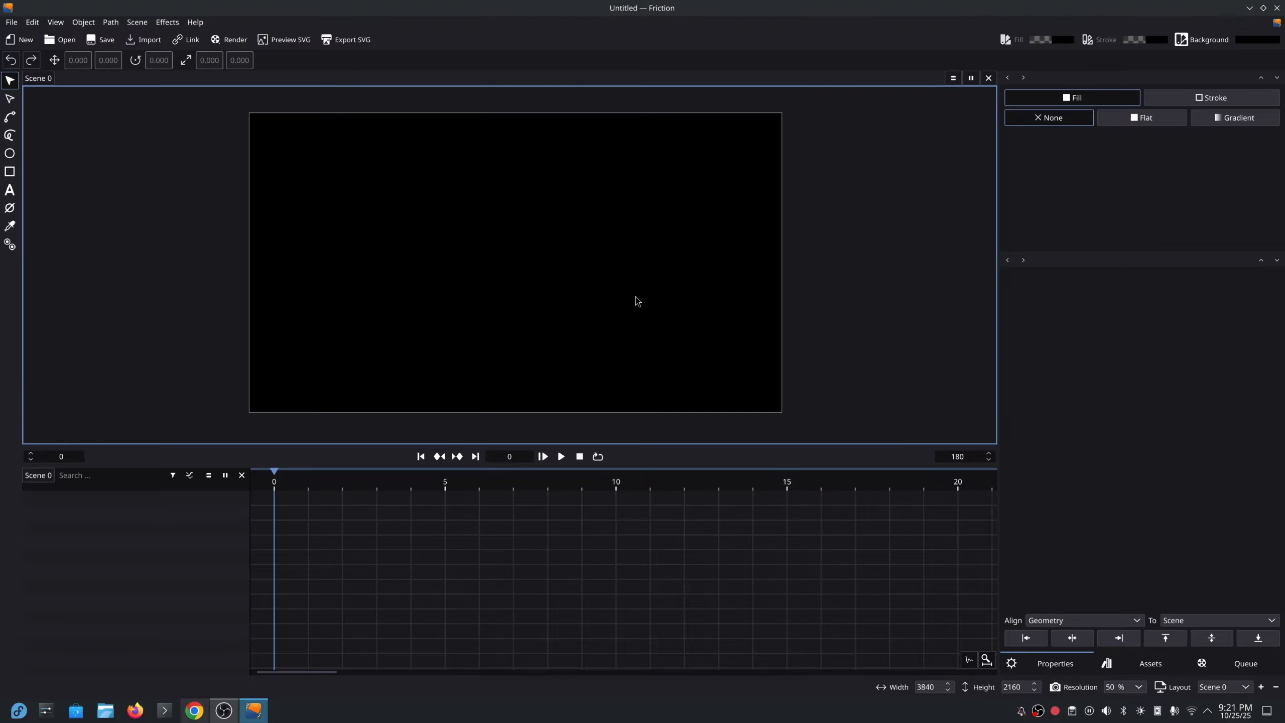
key(F7)
click(445, 252)
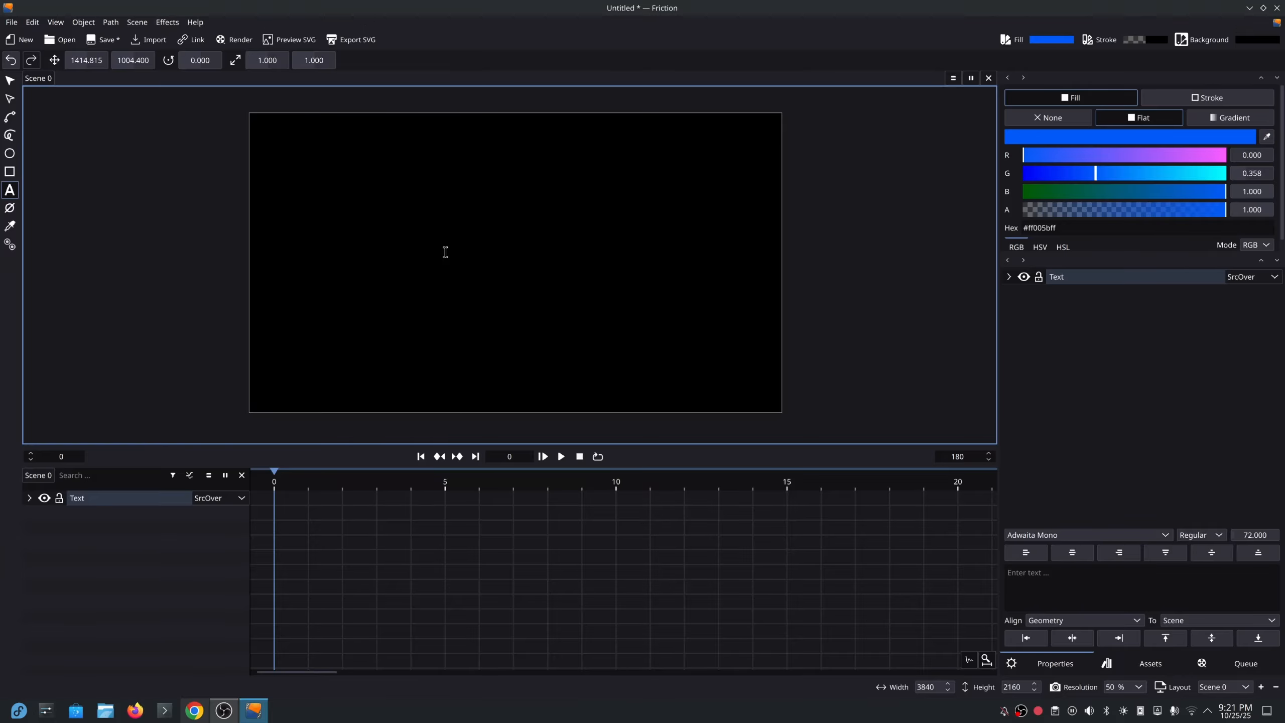
Make the text fill white by raising red and green to 1.000, leaving no stroke.
click(1173, 155)
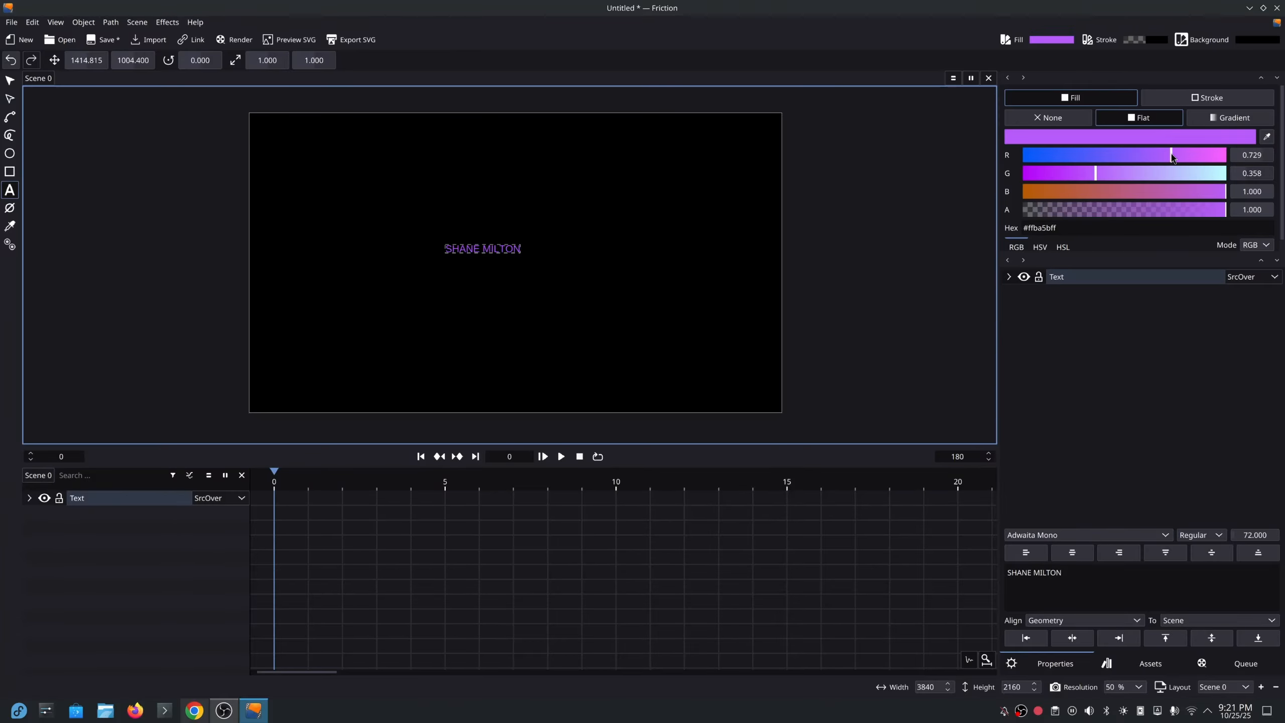
drag(1172, 156, 1229, 158)
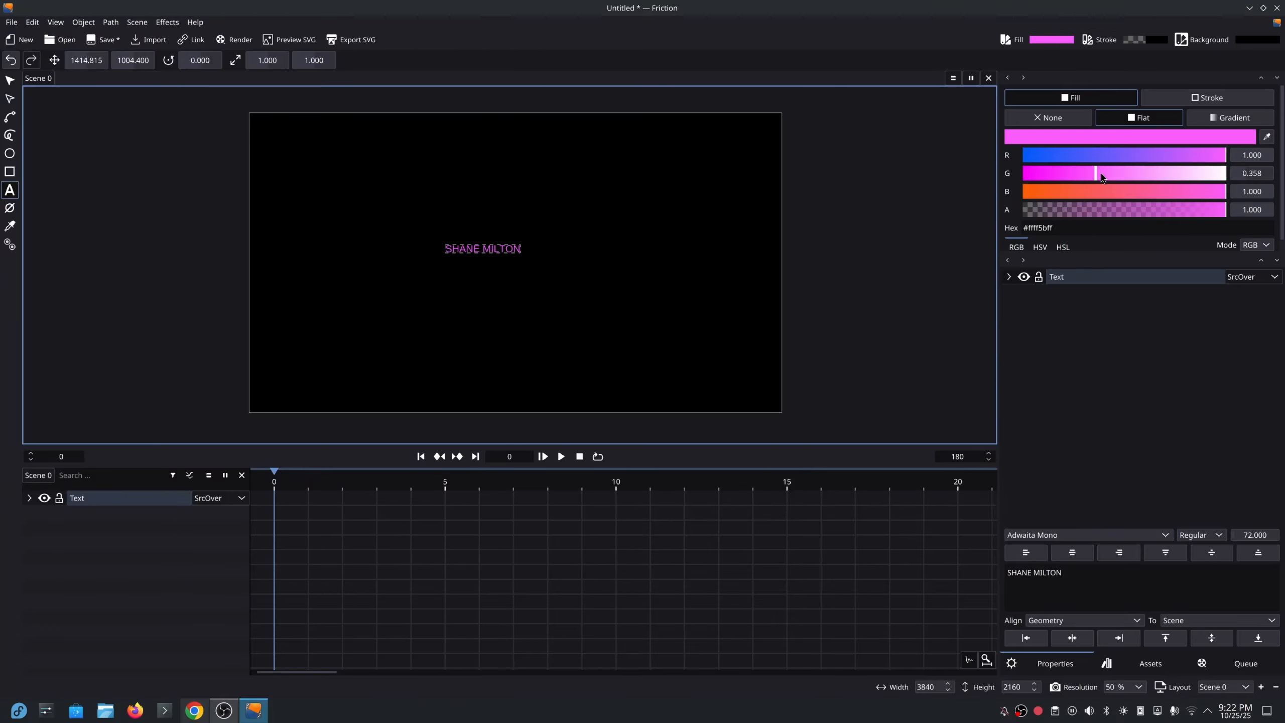
drag(1102, 178, 1271, 183)
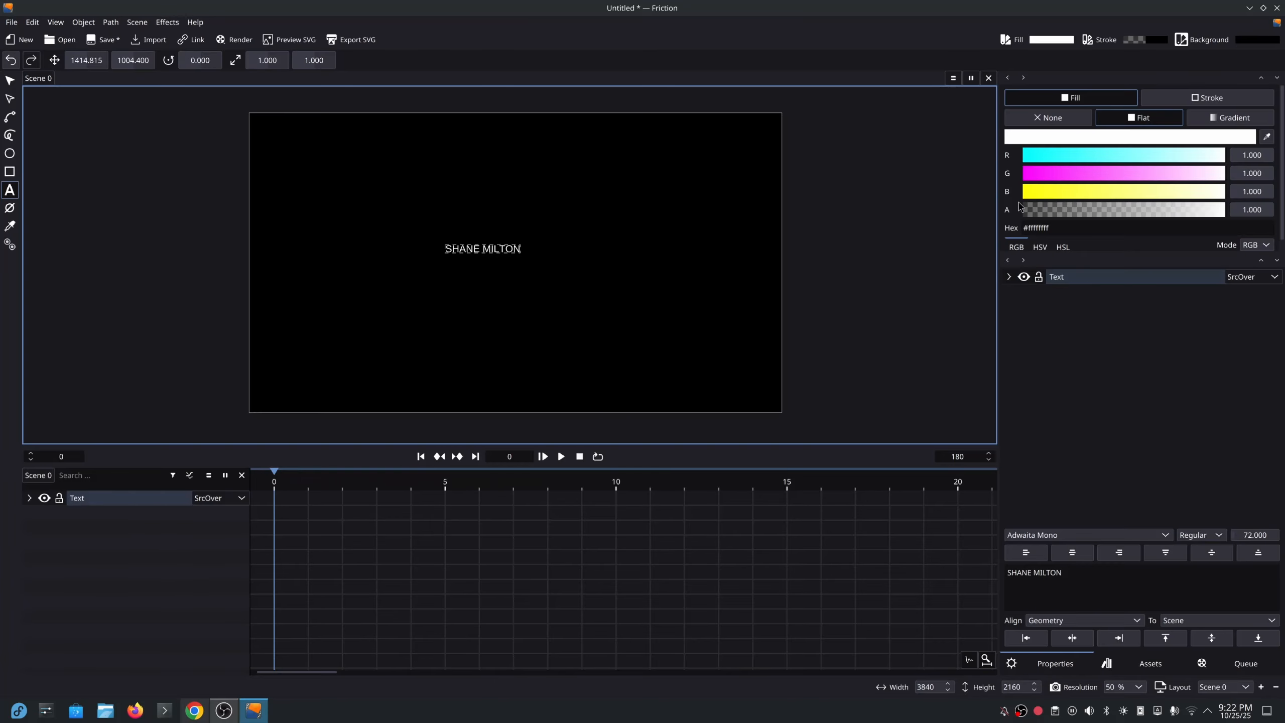
click(1177, 100)
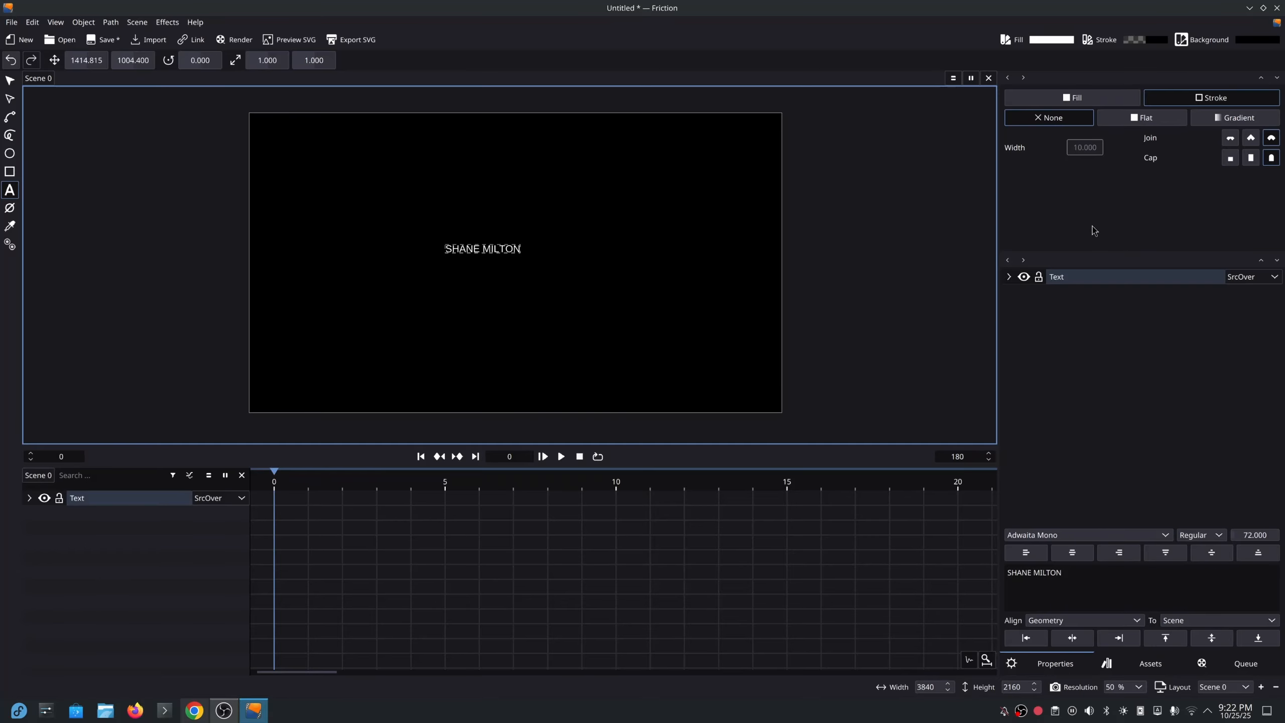
click(10, 84)
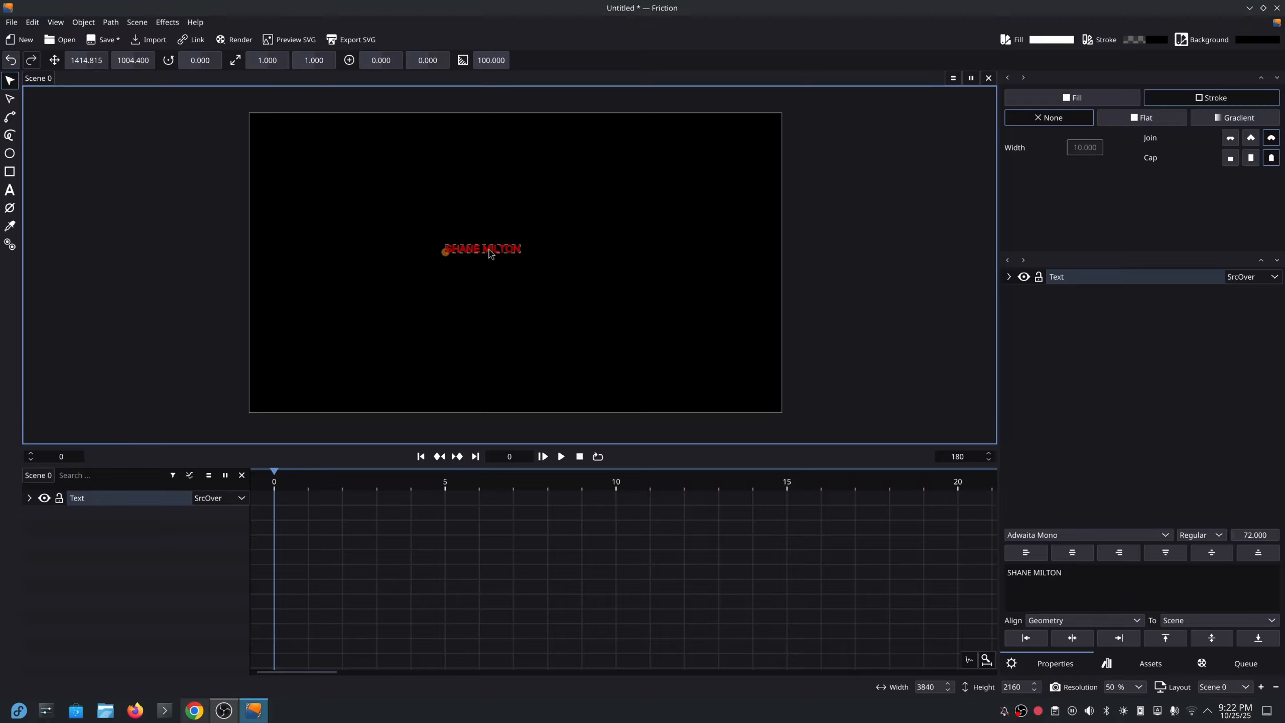
Scale the name text to 4.238 and centre it horizontally and vertically in the scene.
key(s)
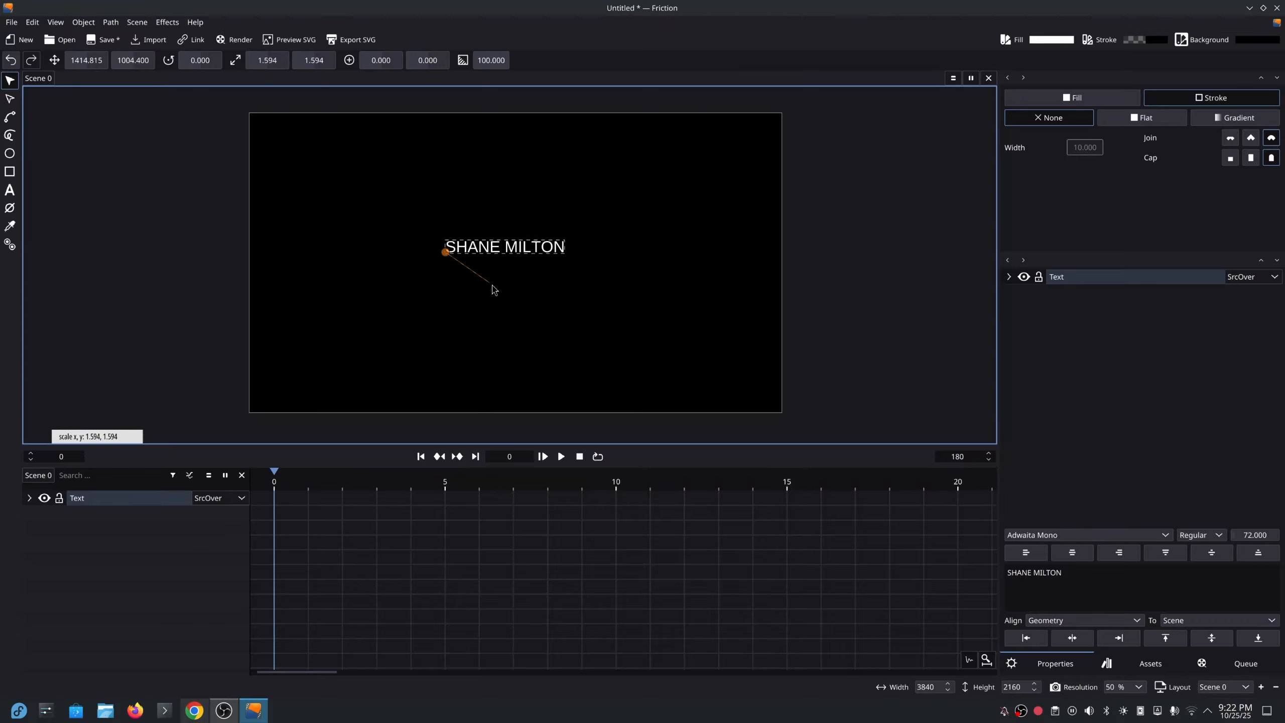
click(597, 345)
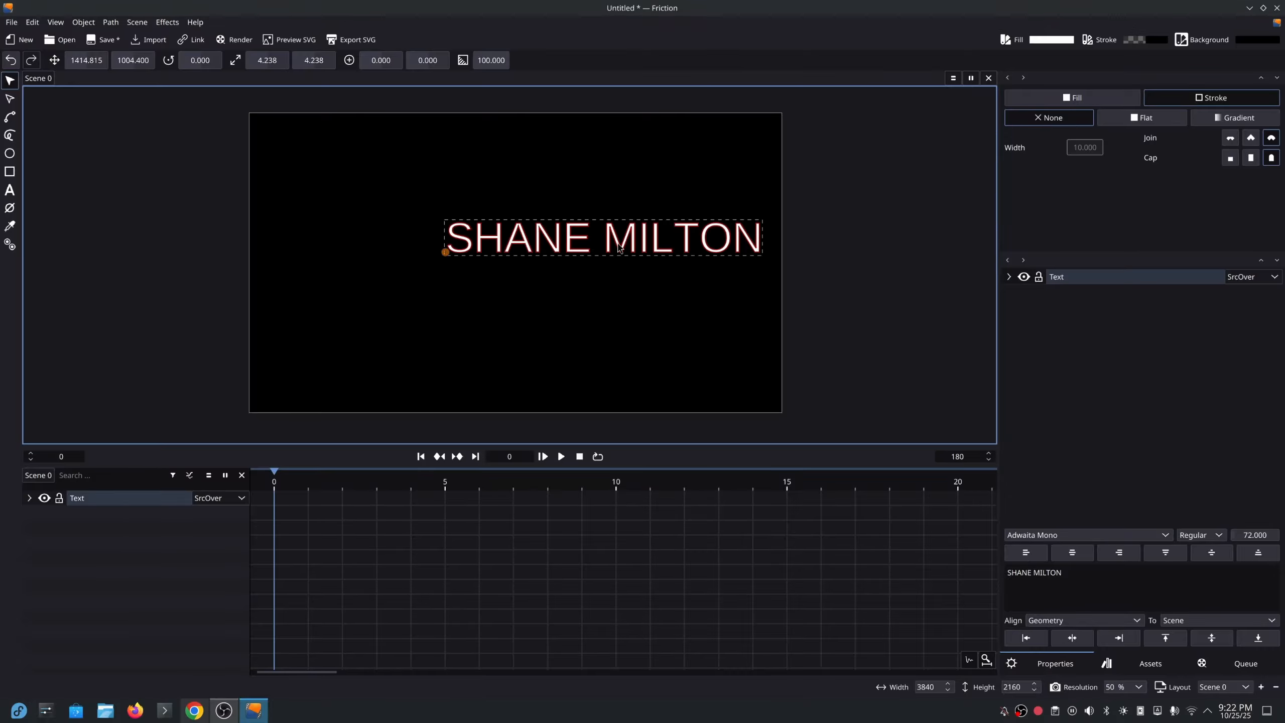
drag(619, 248, 546, 273)
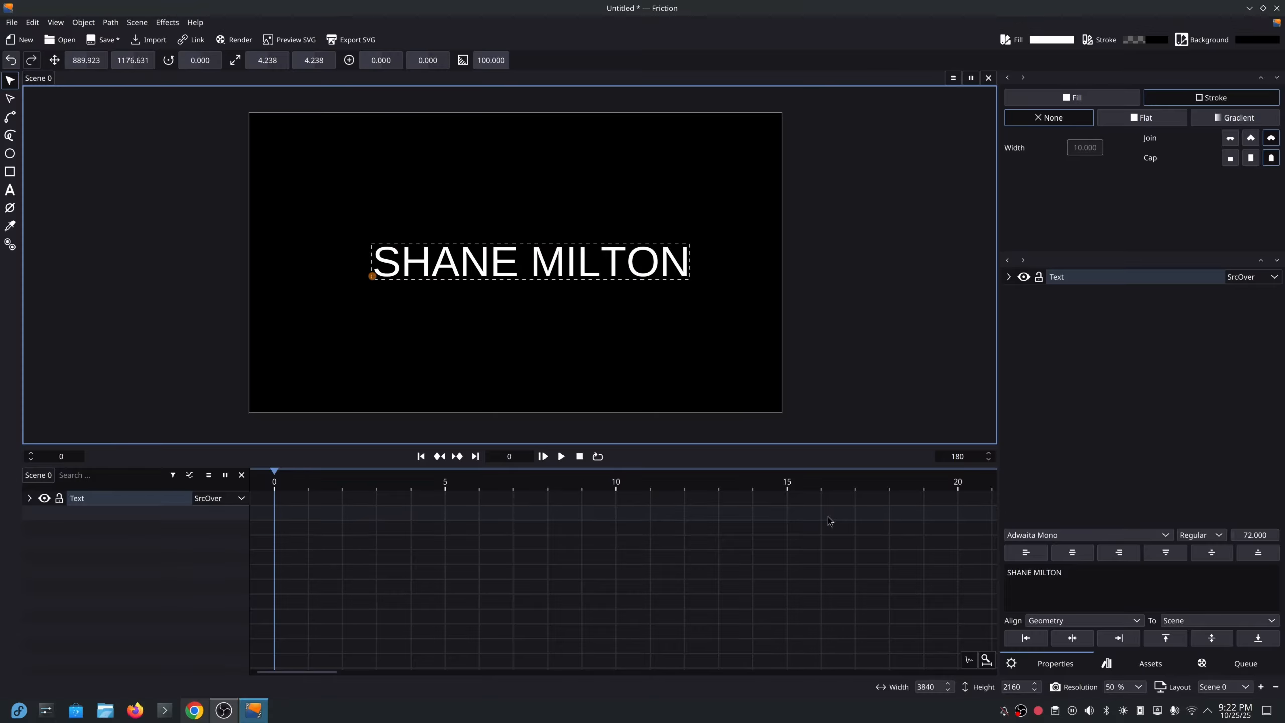
click(1072, 638)
click(1213, 638)
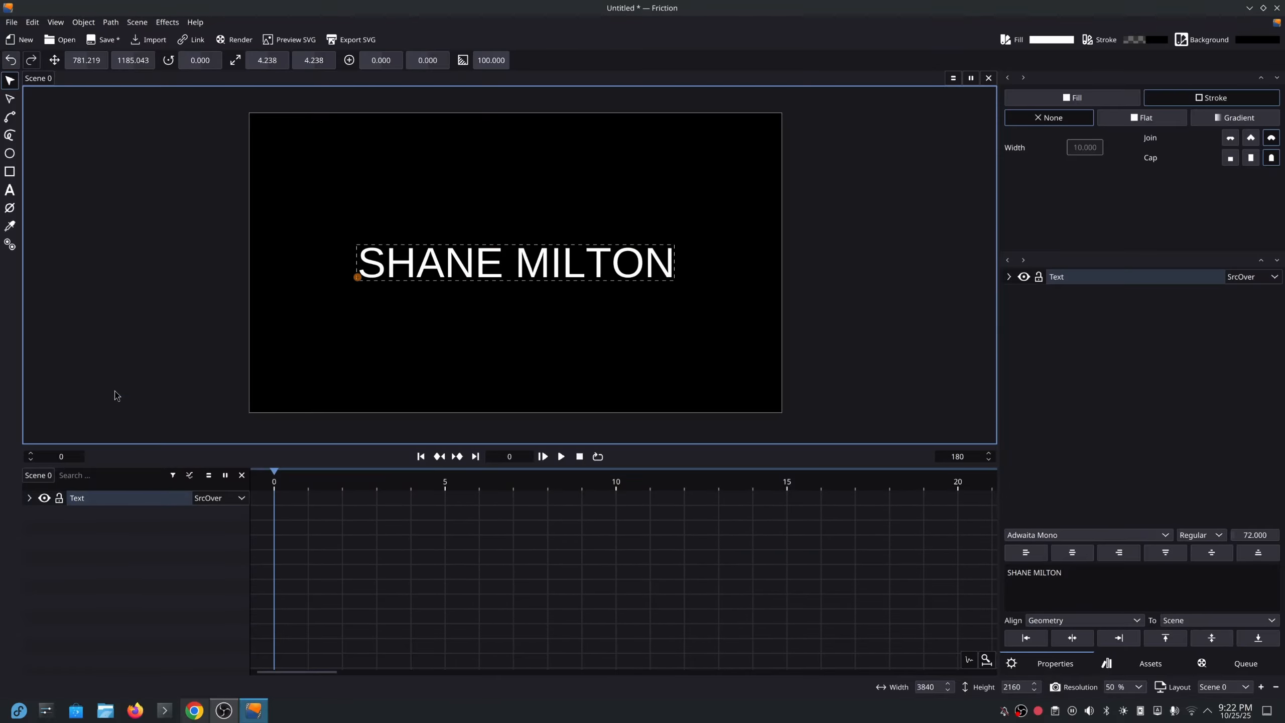
Draw a wide rectangle around the text, fill it blue (R 0, G 0.349, B 1), and place it below the Text layer.
click(9, 172)
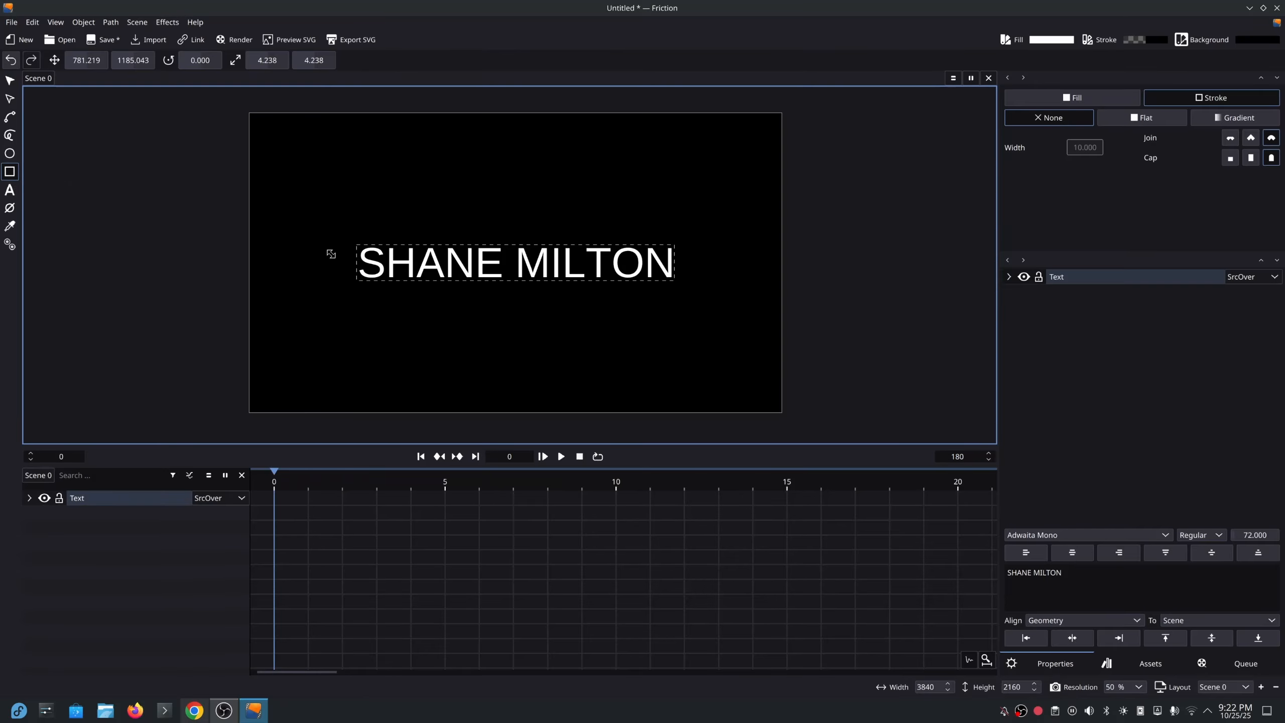
drag(334, 226, 710, 310)
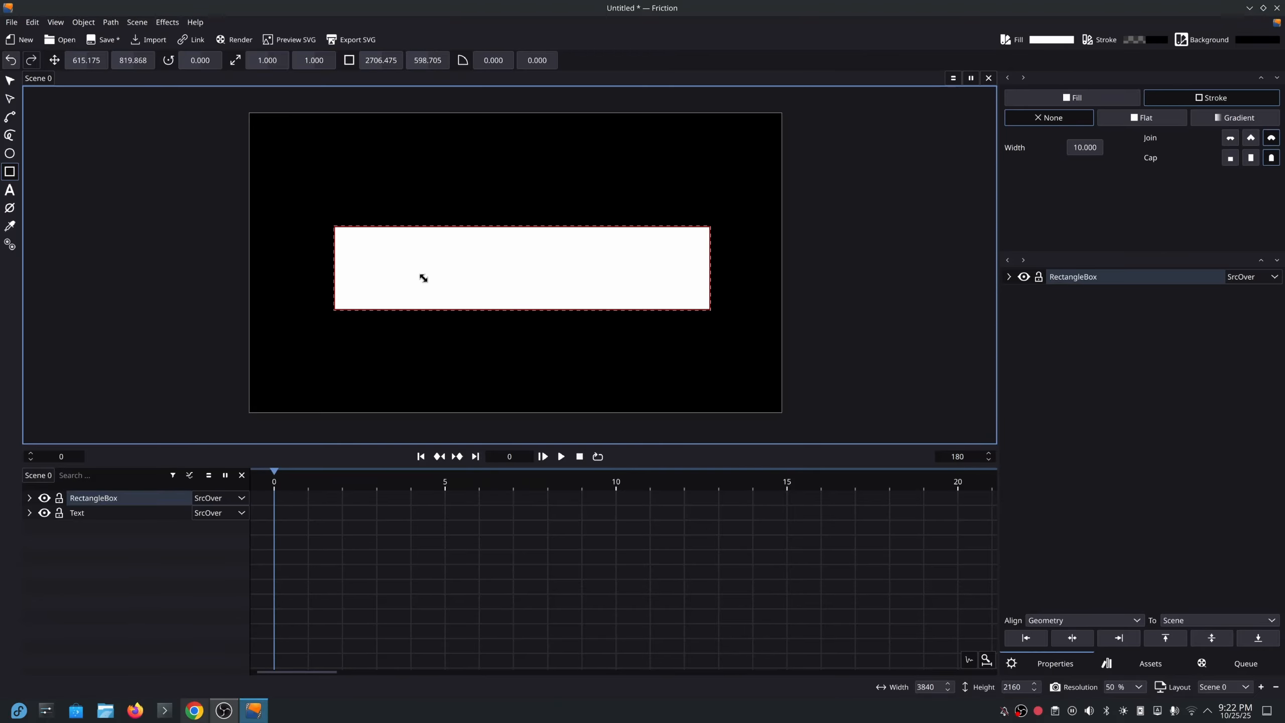
click(1108, 98)
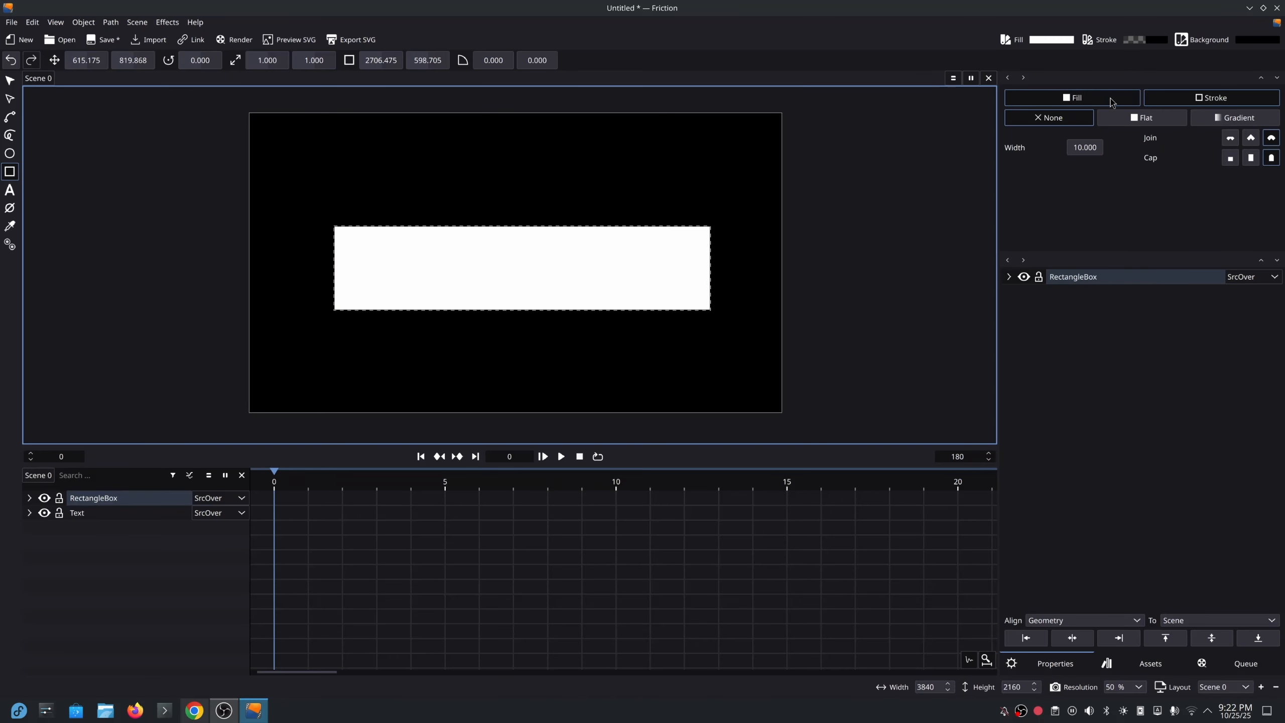
drag(1187, 155, 940, 146)
click(1165, 174)
drag(1164, 175, 1096, 179)
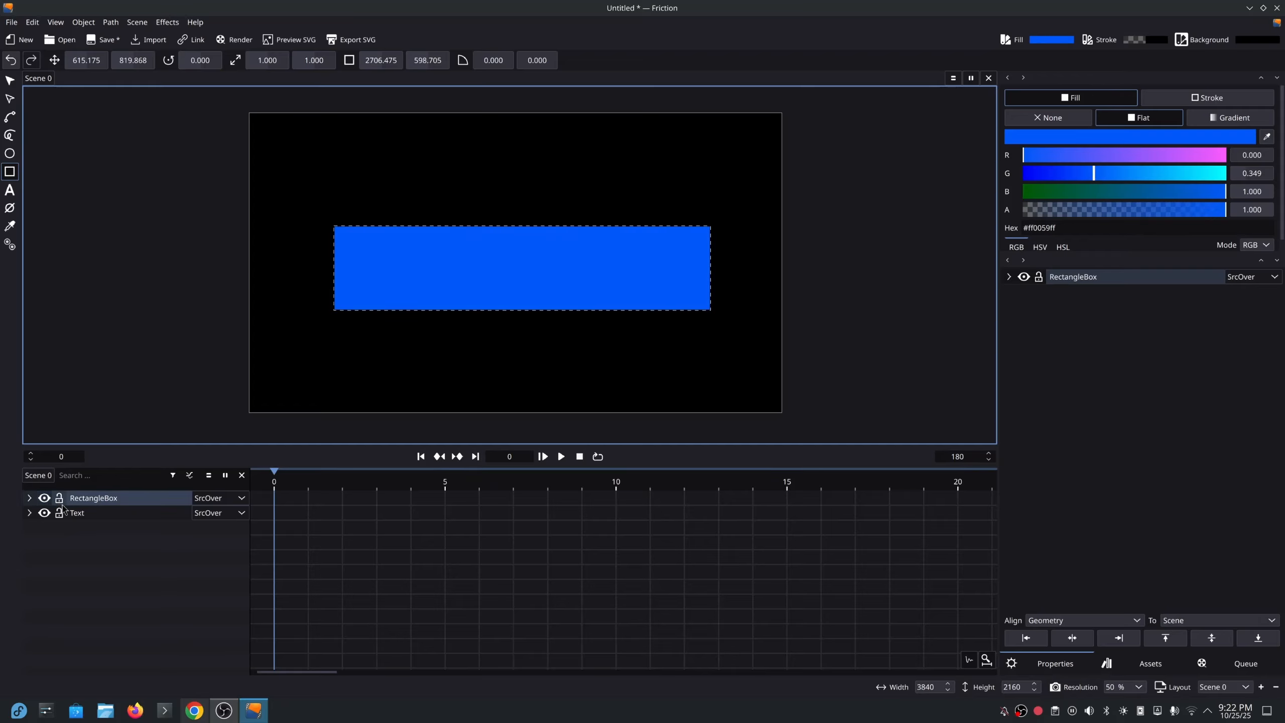
drag(108, 508, 104, 525)
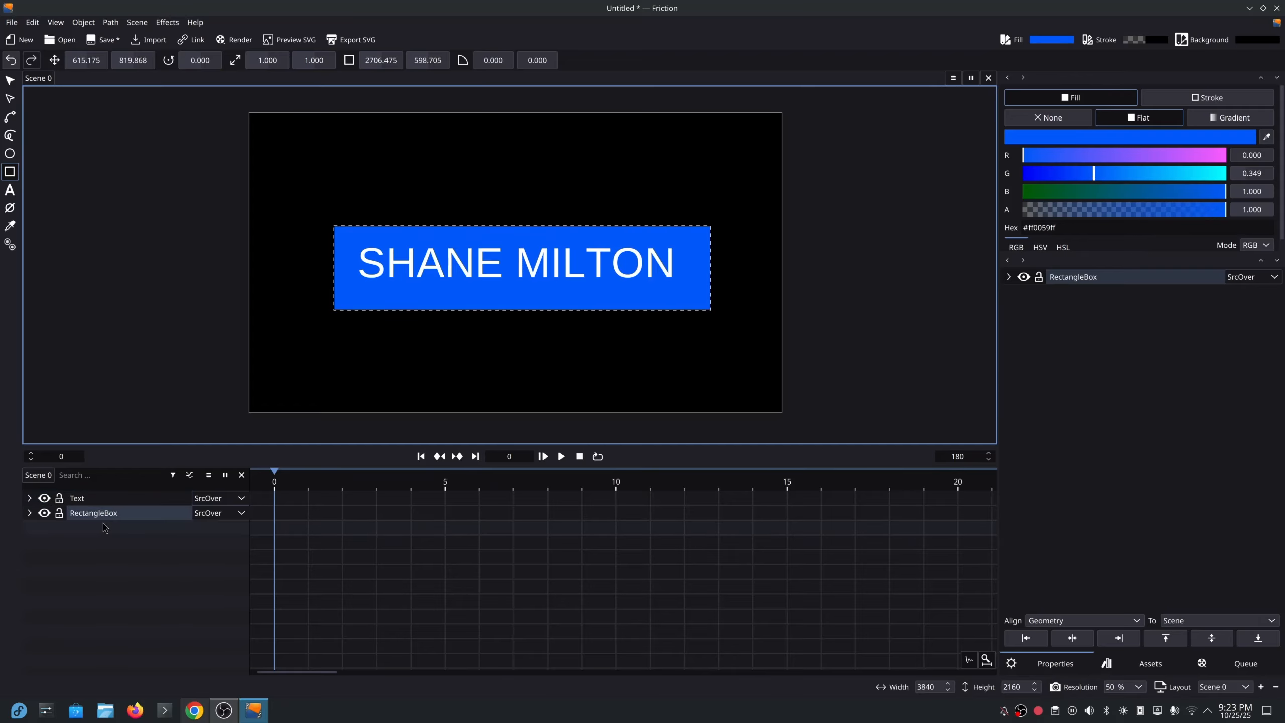
Set the RectangleBox round radius to 10 for both x and y.
click(29, 513)
click(60, 602)
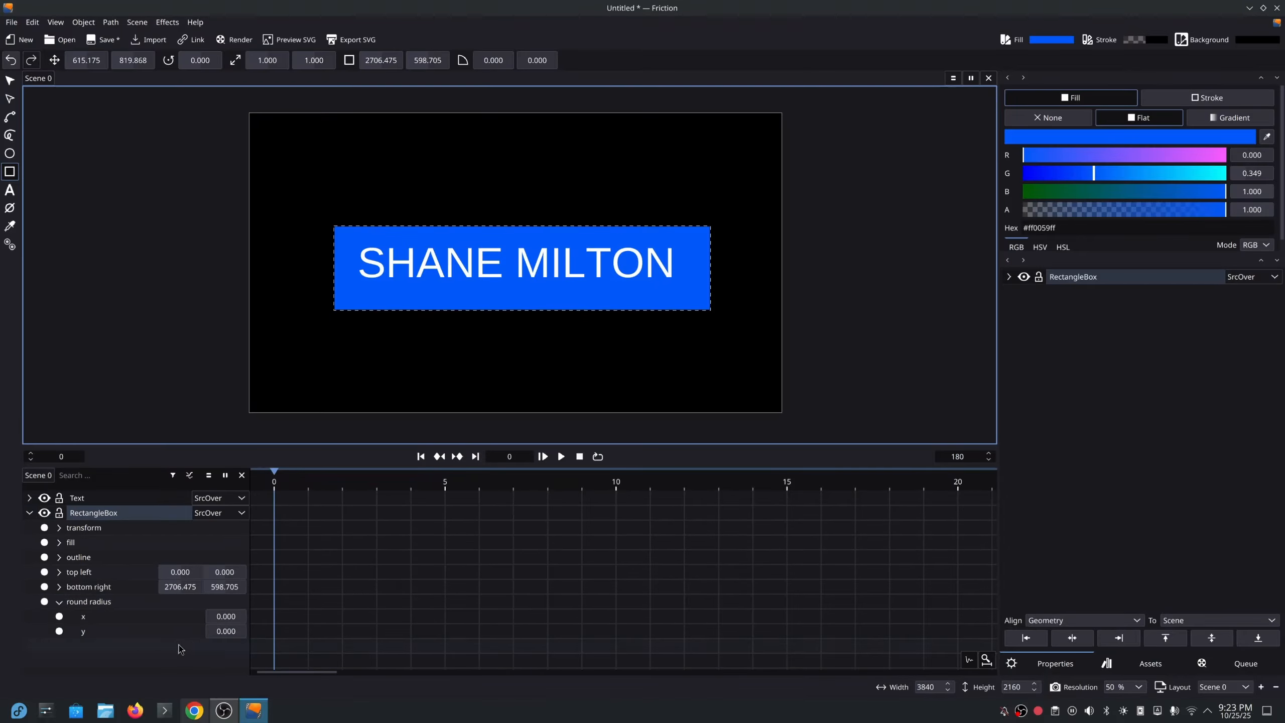
click(225, 617)
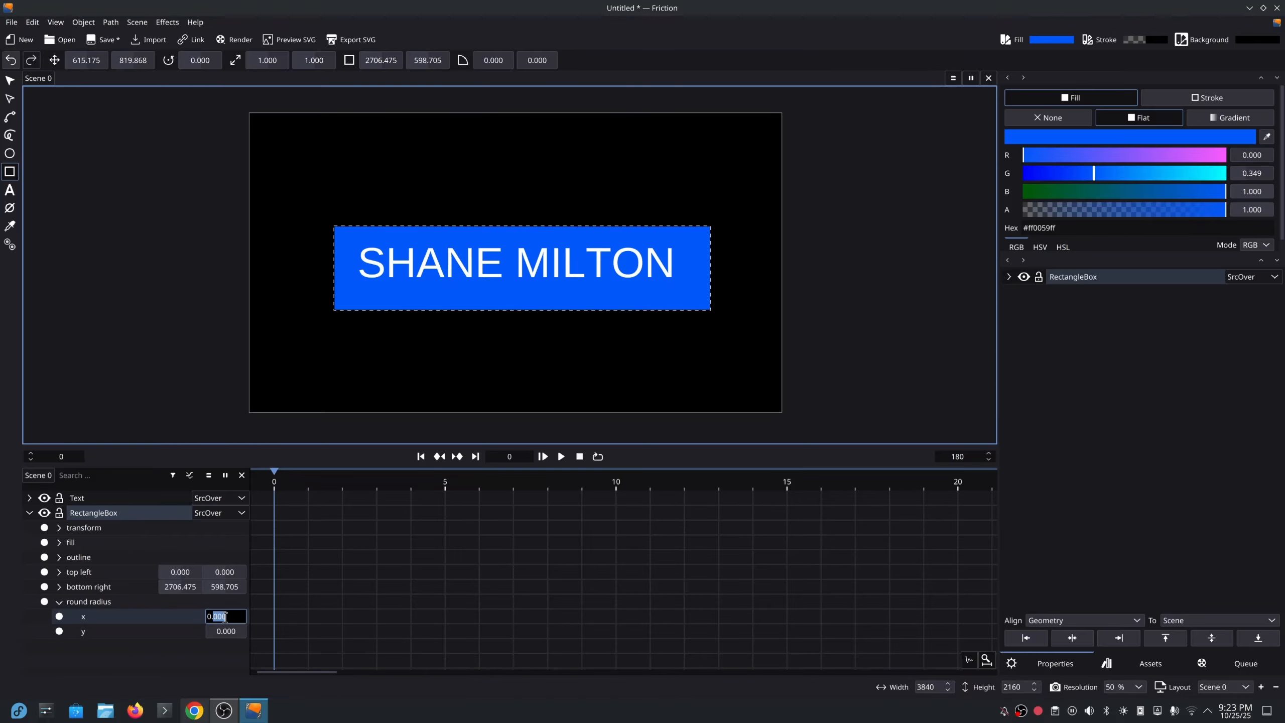
text(10)
key(Return)
click(237, 630)
text(10)
key(Return)
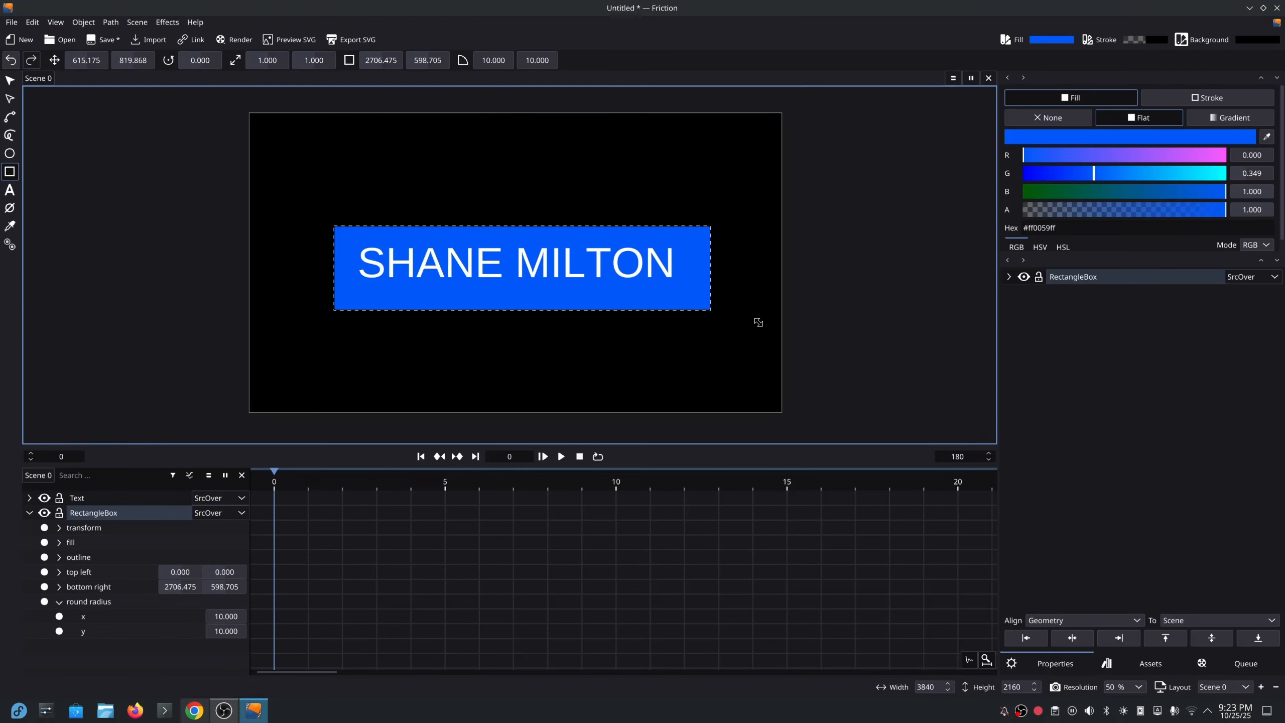
click(59, 601)
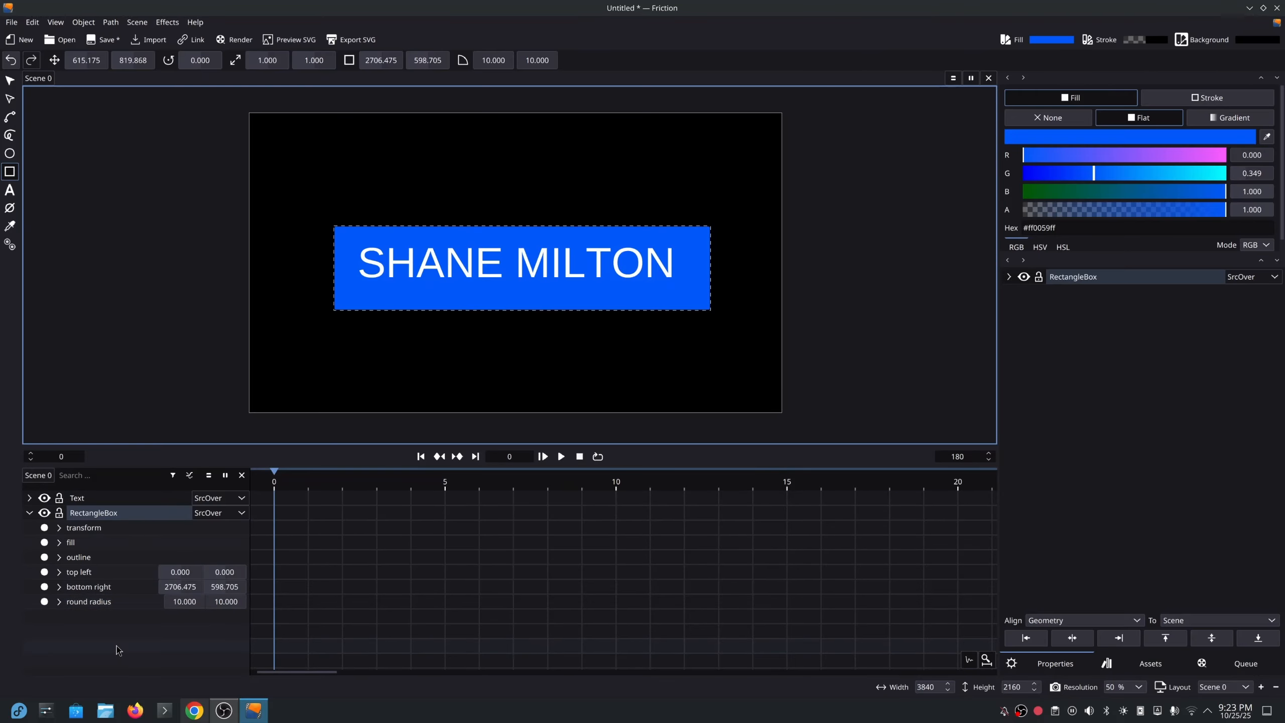
Centre the RectangleBox's pivot using Actions > Center Pivot.
click(60, 528)
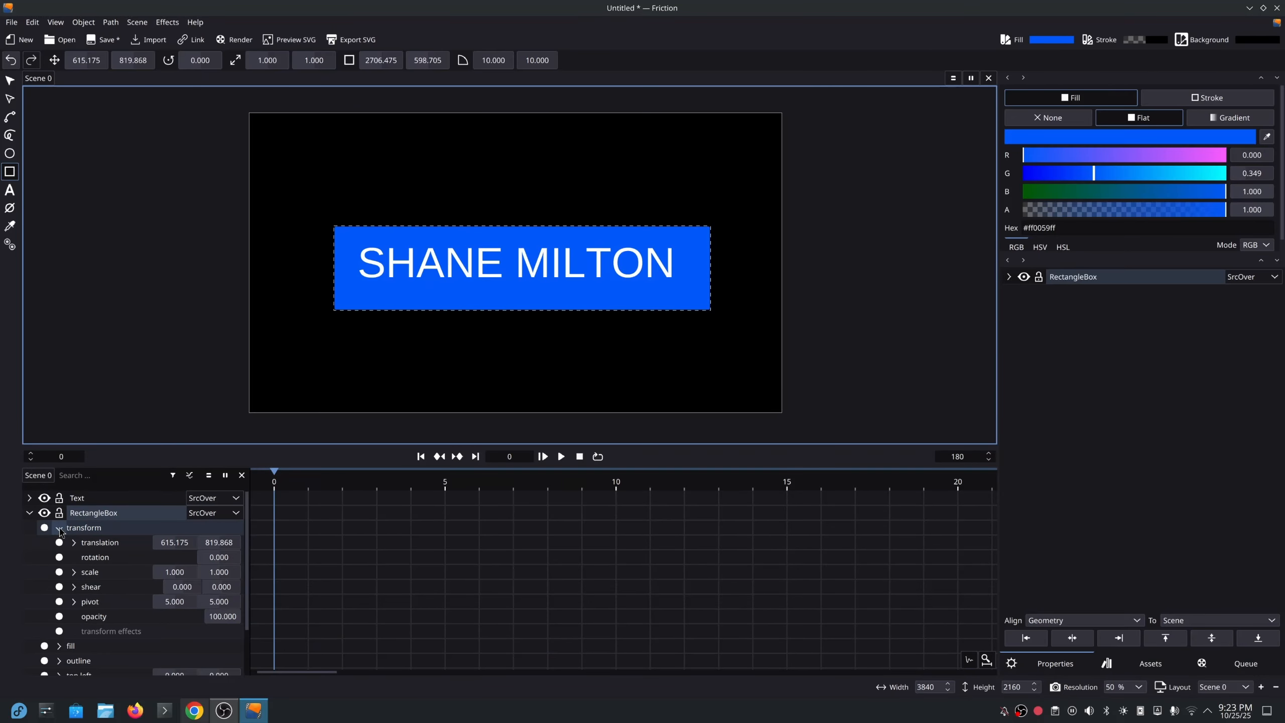
click(74, 572)
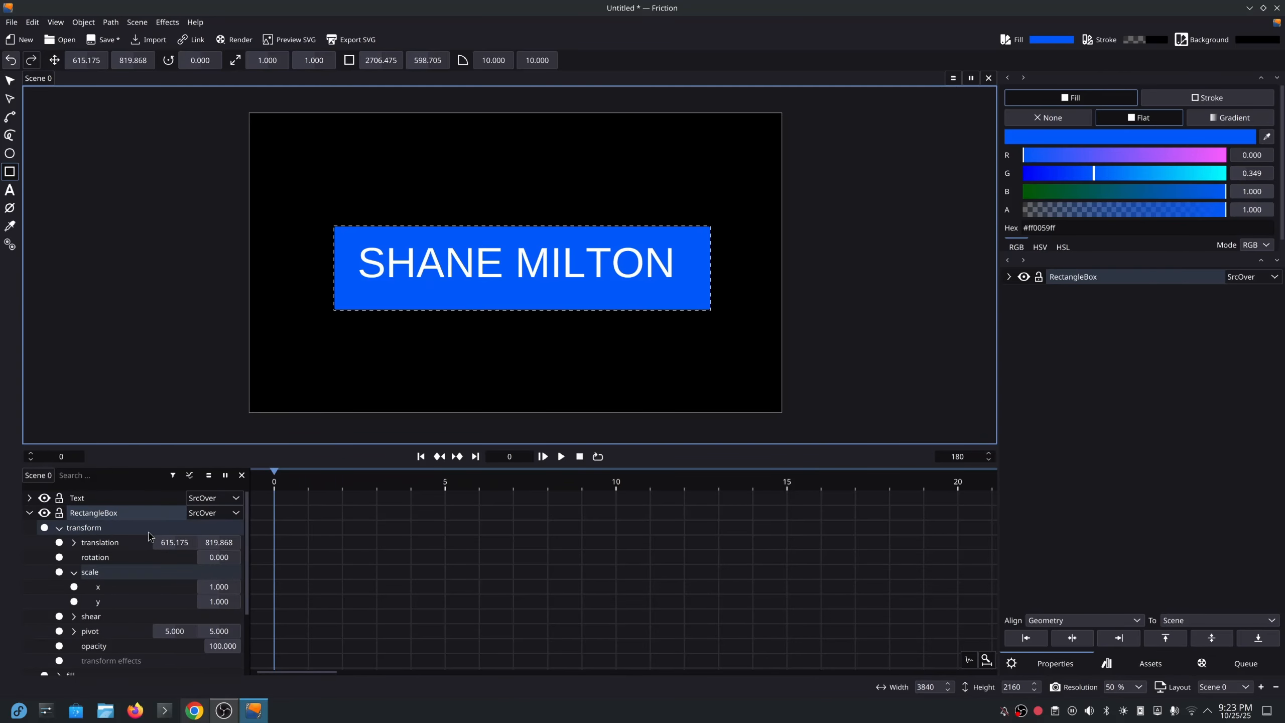
right_click(111, 513)
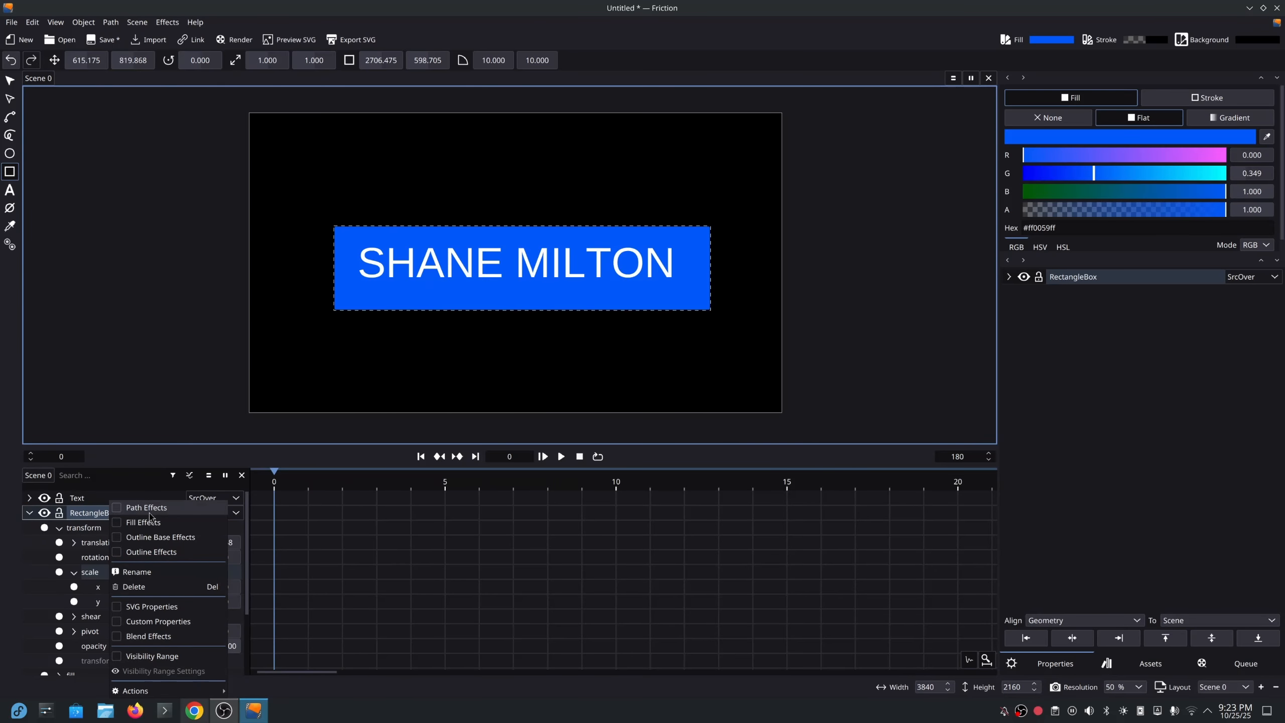
mouse_move(160, 692)
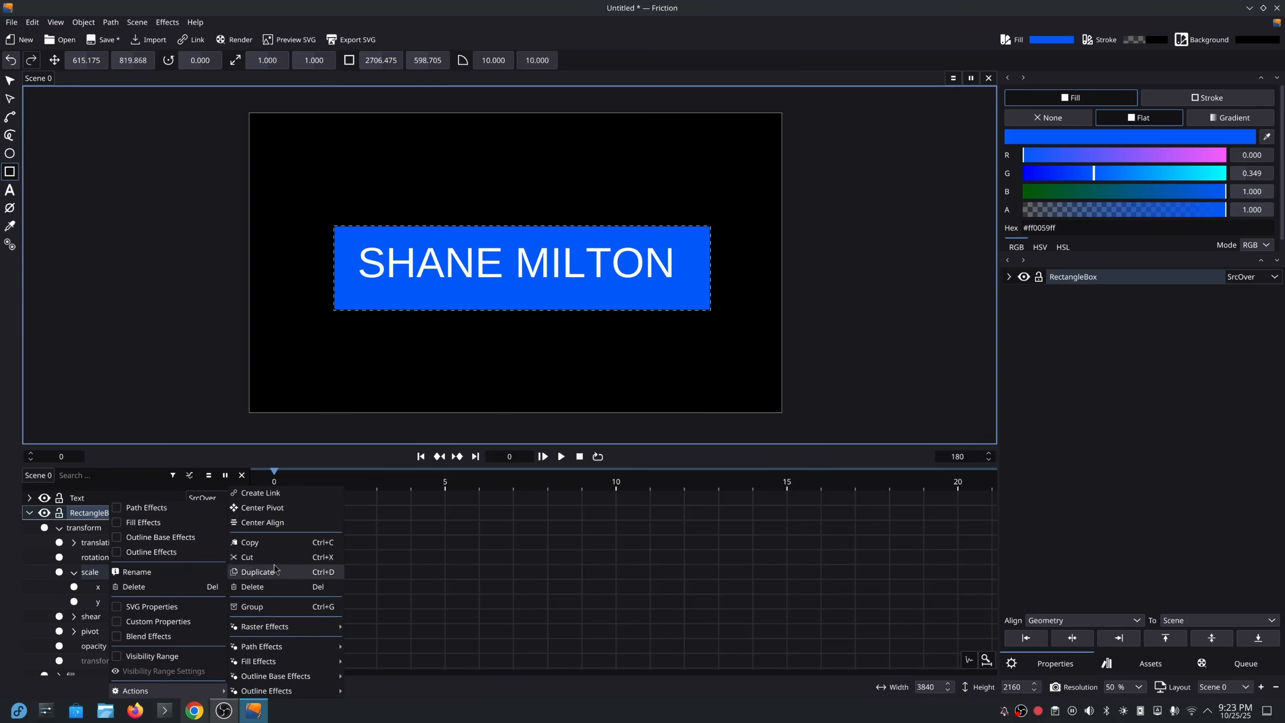
click(282, 510)
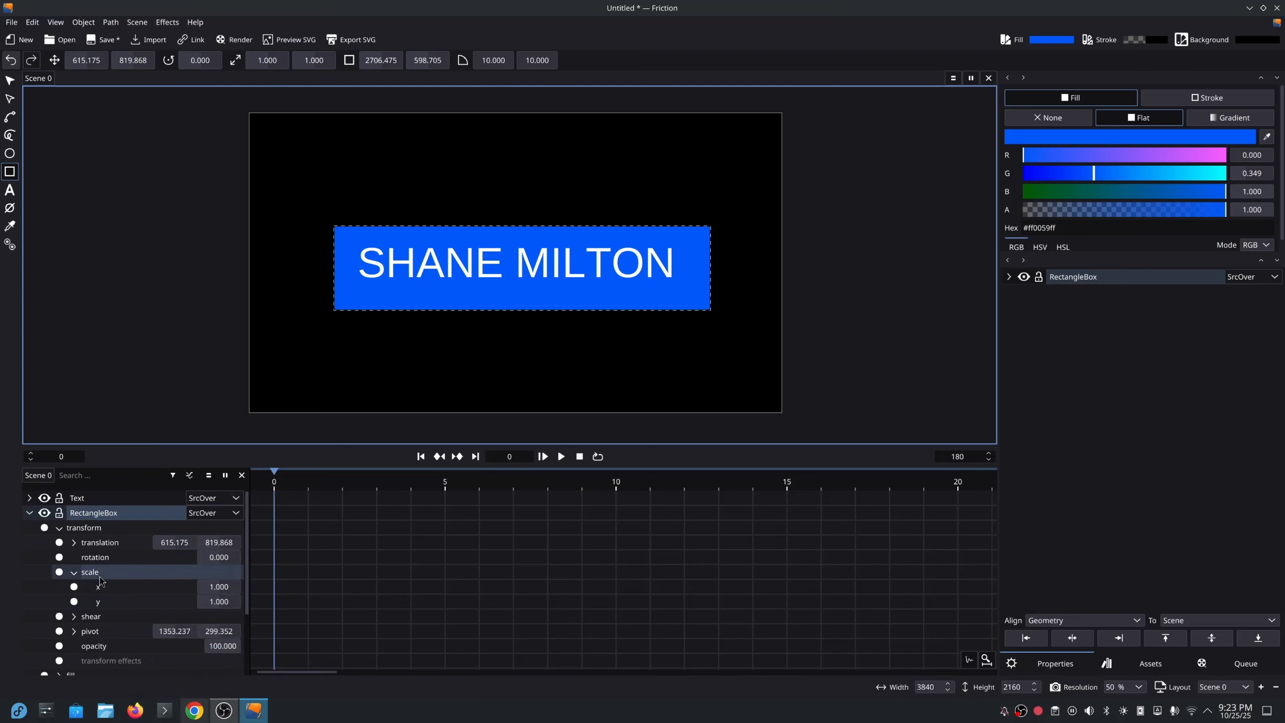
Set the box's scale x to 0 and keyframe the scale at frame 0.
drag(220, 586, 174, 587)
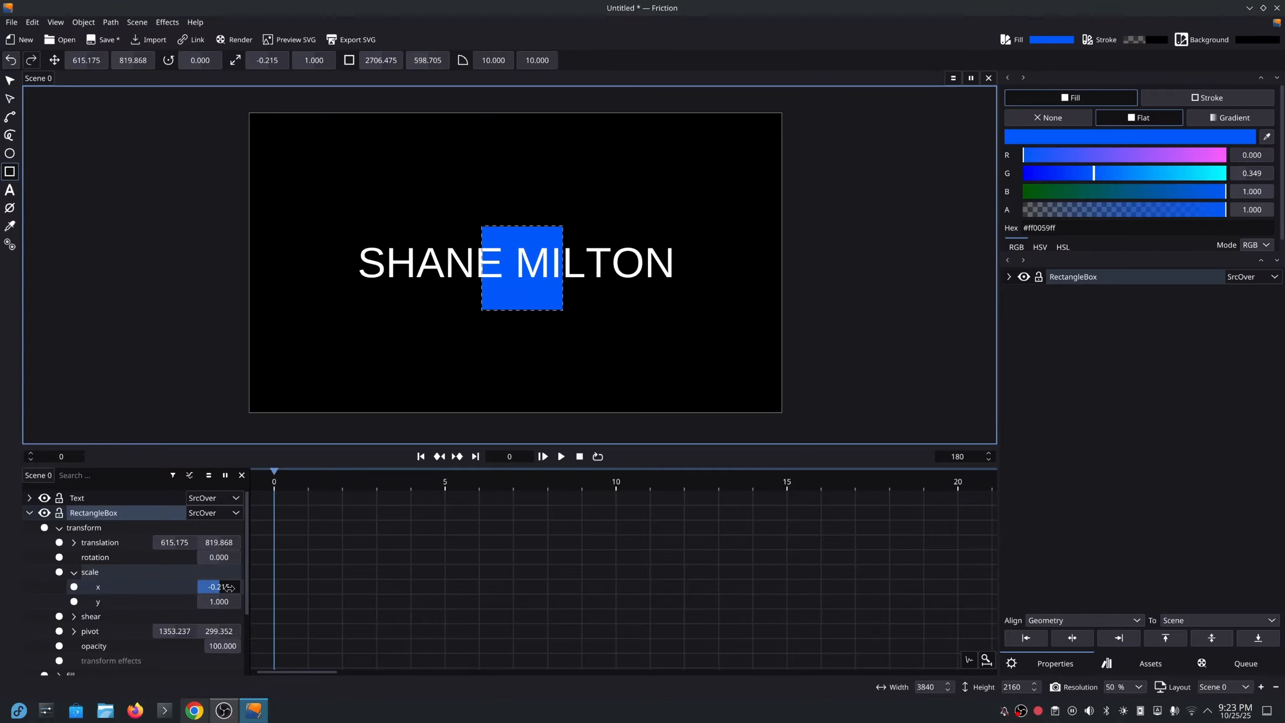
click(228, 587)
text(1)
key(Return)
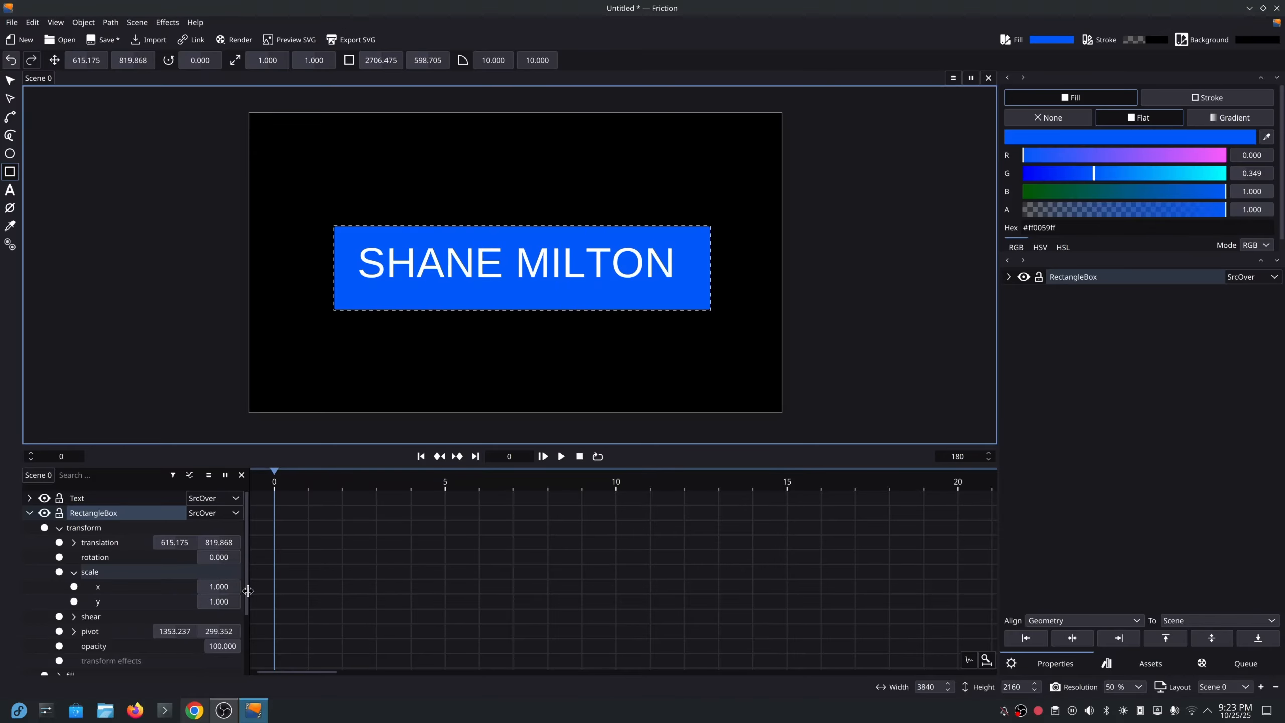
click(231, 588)
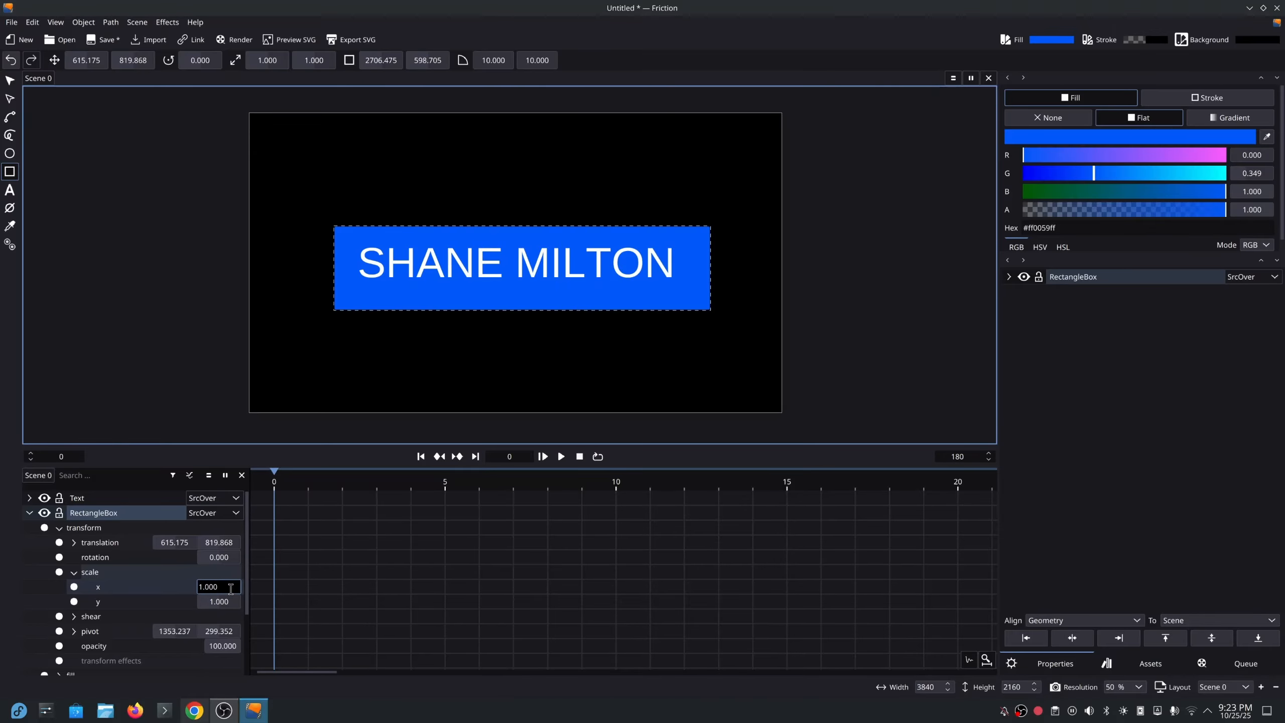
text(0)
key(Return)
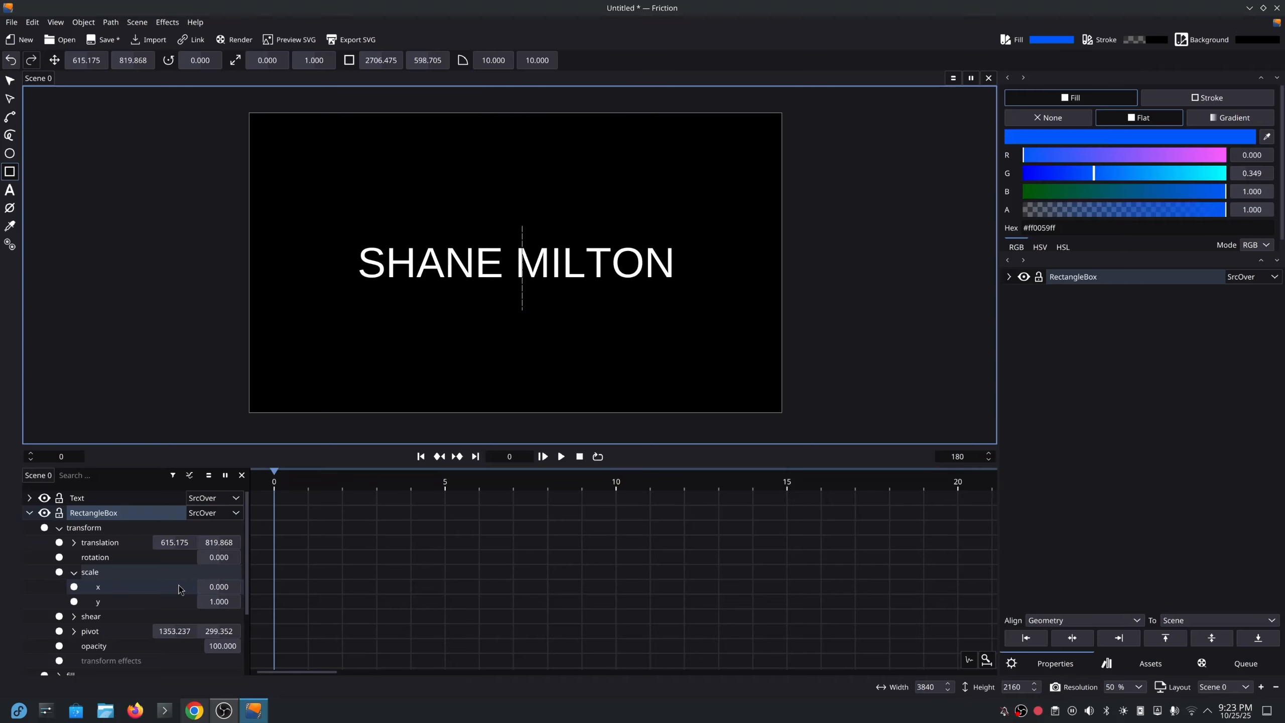
click(59, 572)
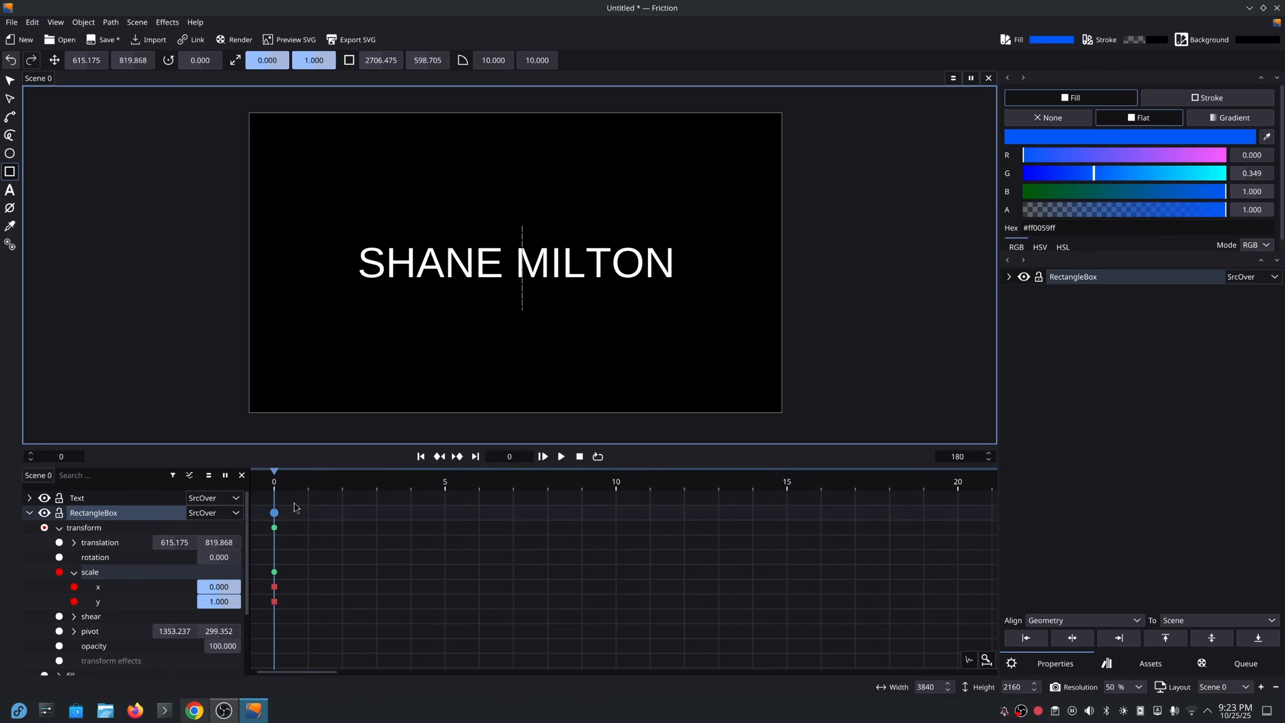
At frame 50, set the box's scale x to 1, creating a keyframe.
click(445, 487)
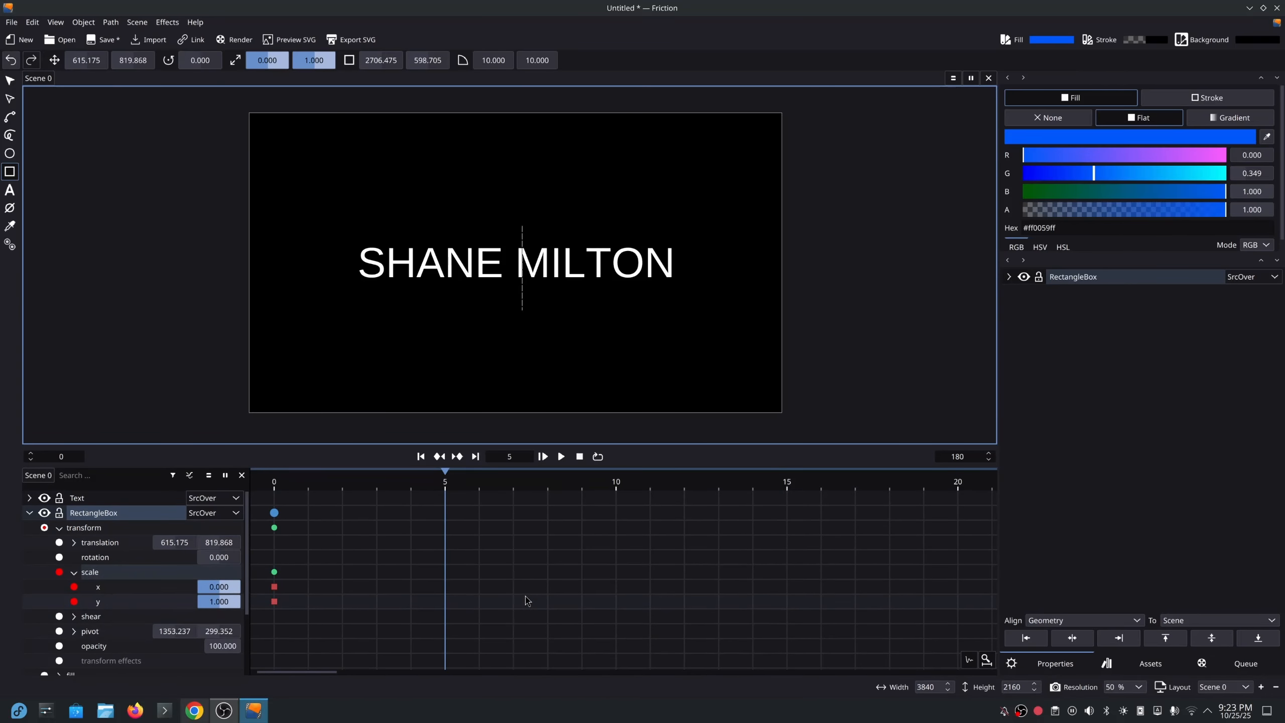
scroll(537, 599, down, 10)
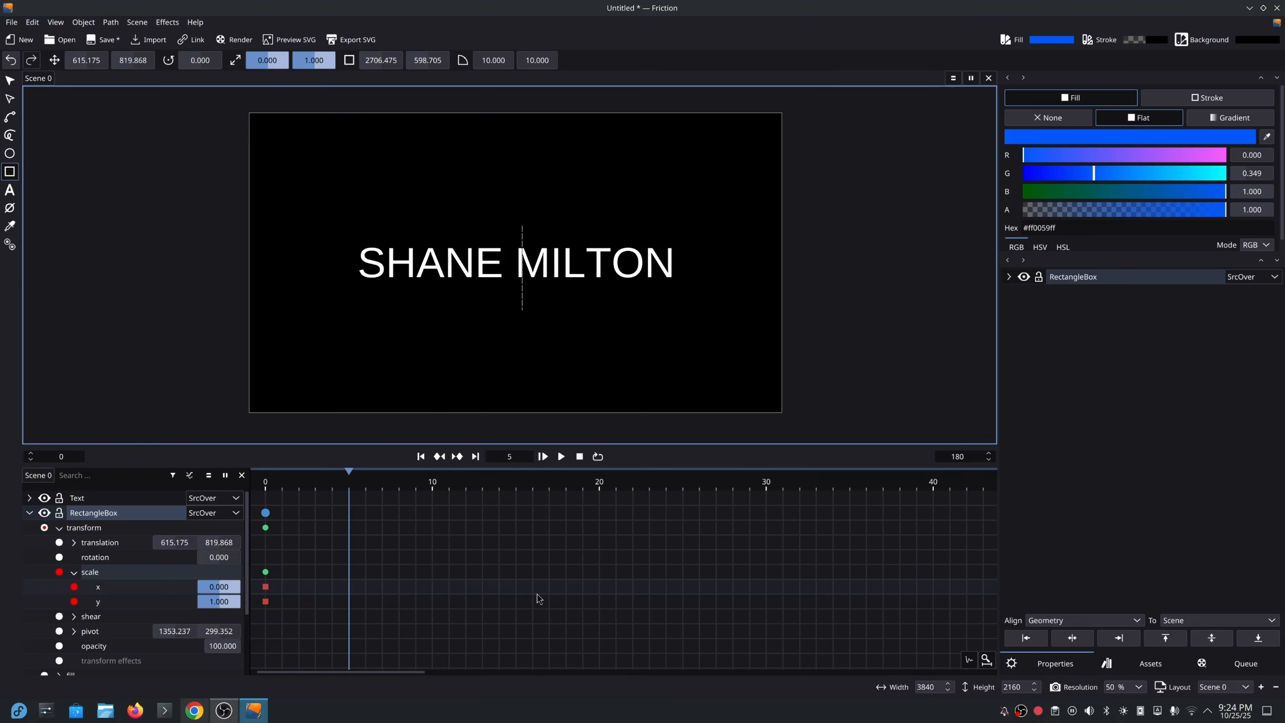
click(458, 489)
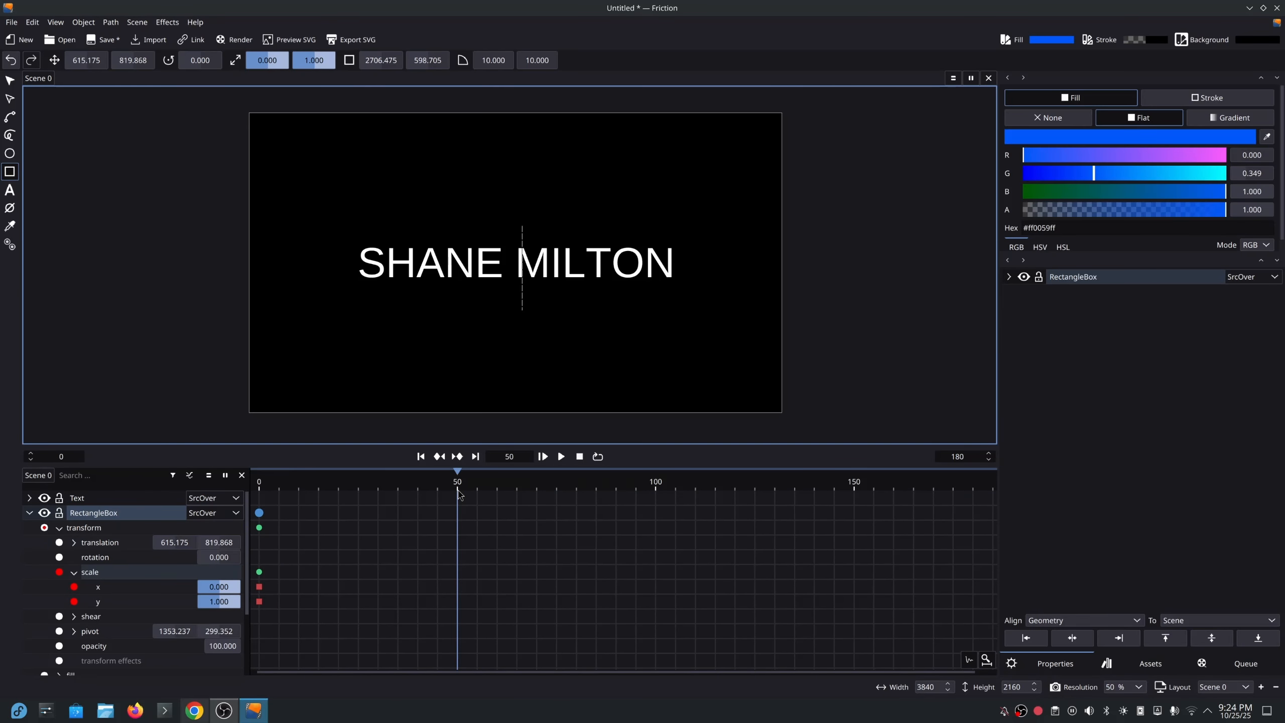
click(223, 586)
text(1)
key(Return)
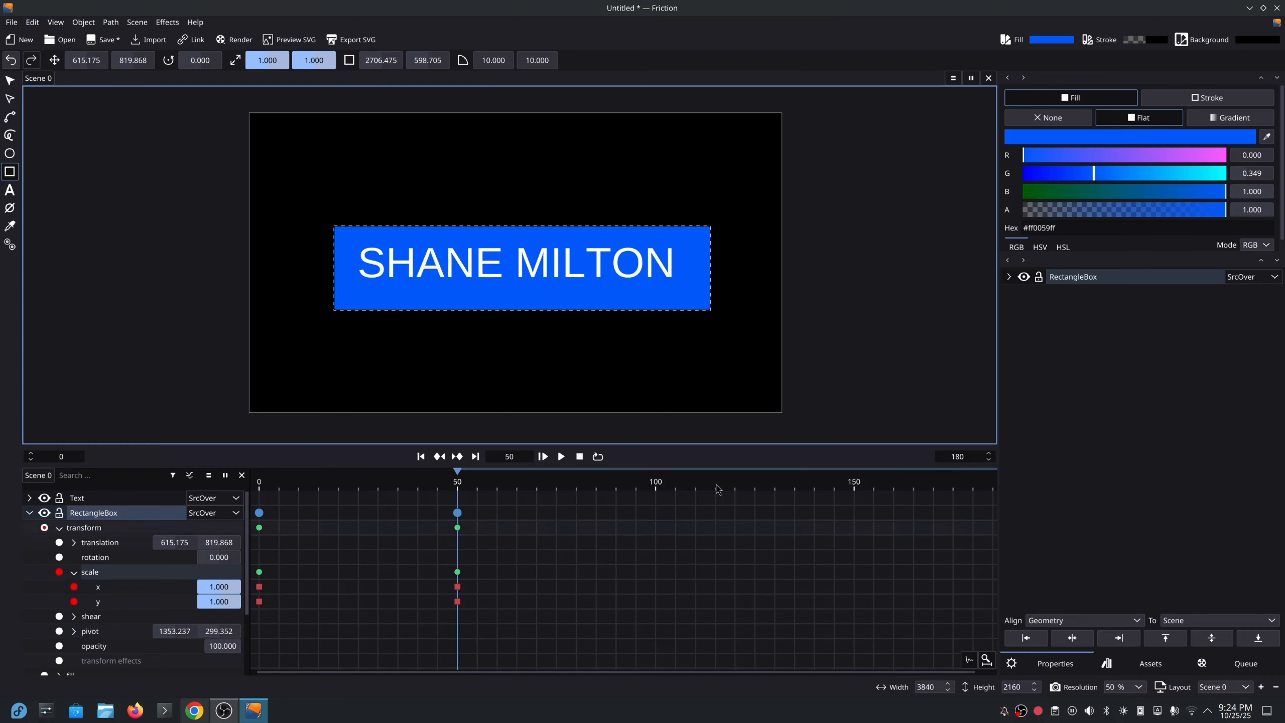
Copy the frame-50 scale keyframes and paste them at frame 100.
click(658, 489)
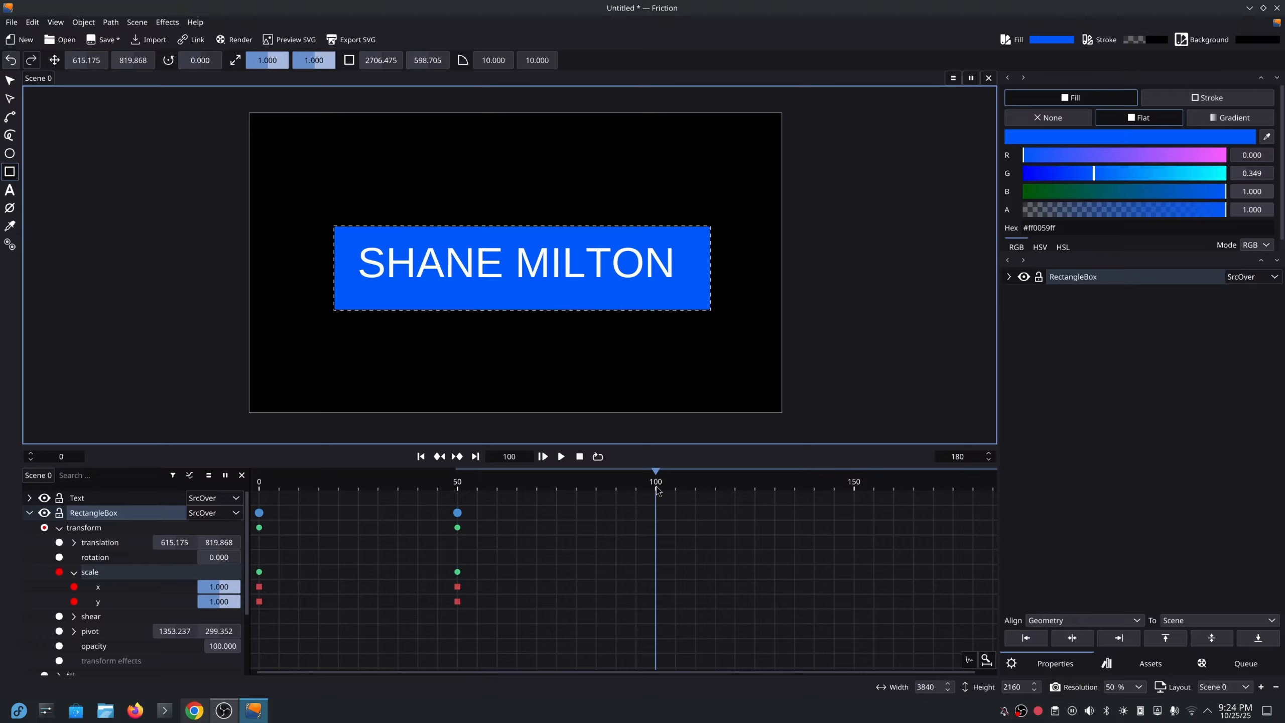
drag(424, 619, 504, 504)
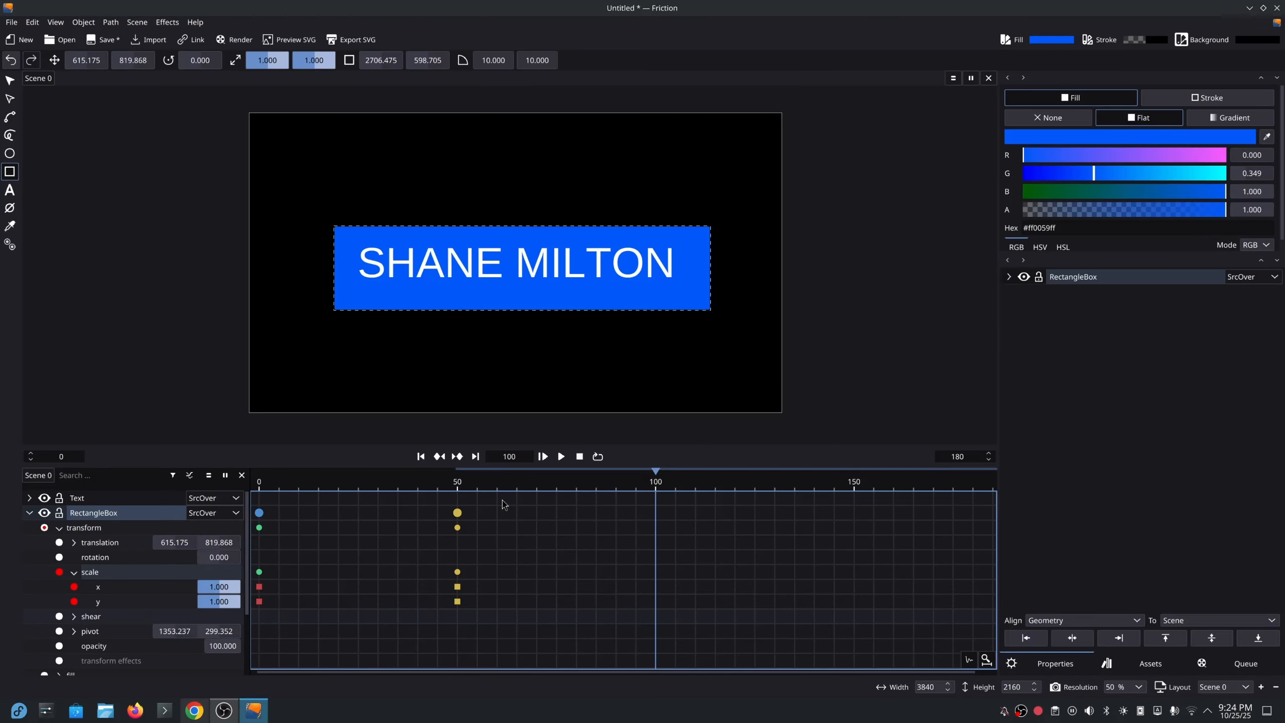
key(ctrl+c)
key(ctrl+v)
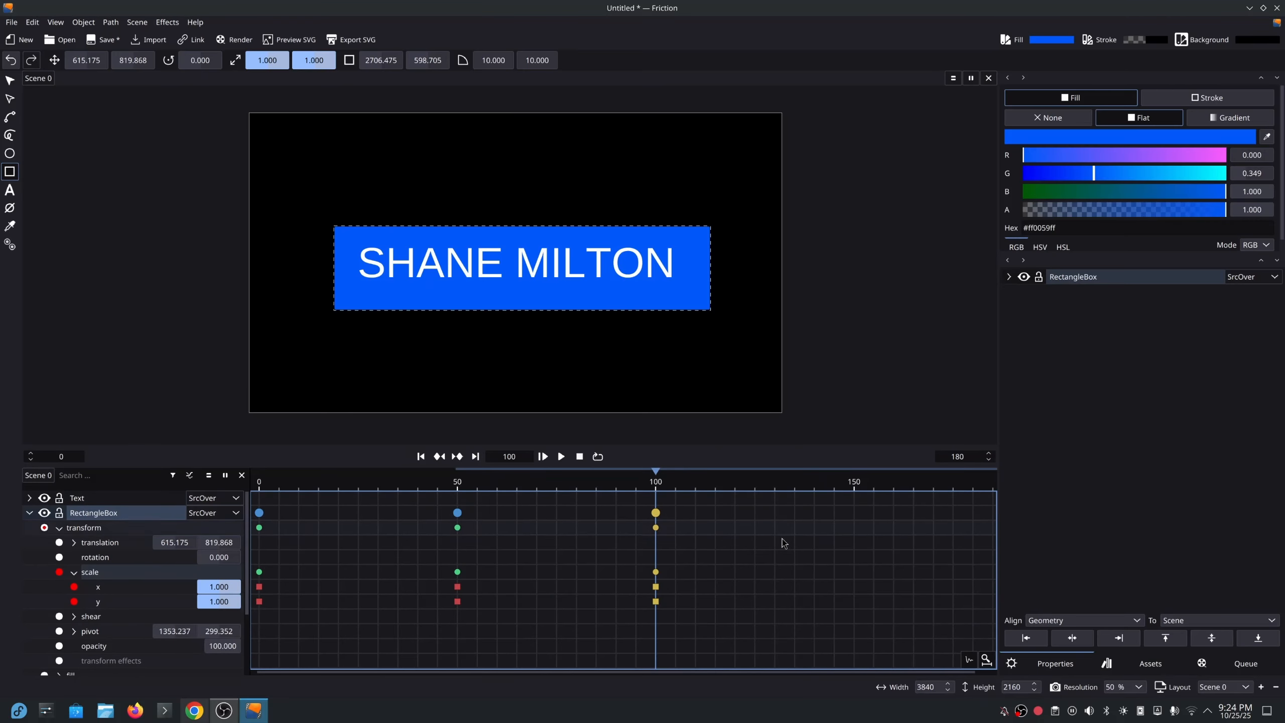
At frame 150, set scale x back to 0, keyframing the collapse.
click(853, 486)
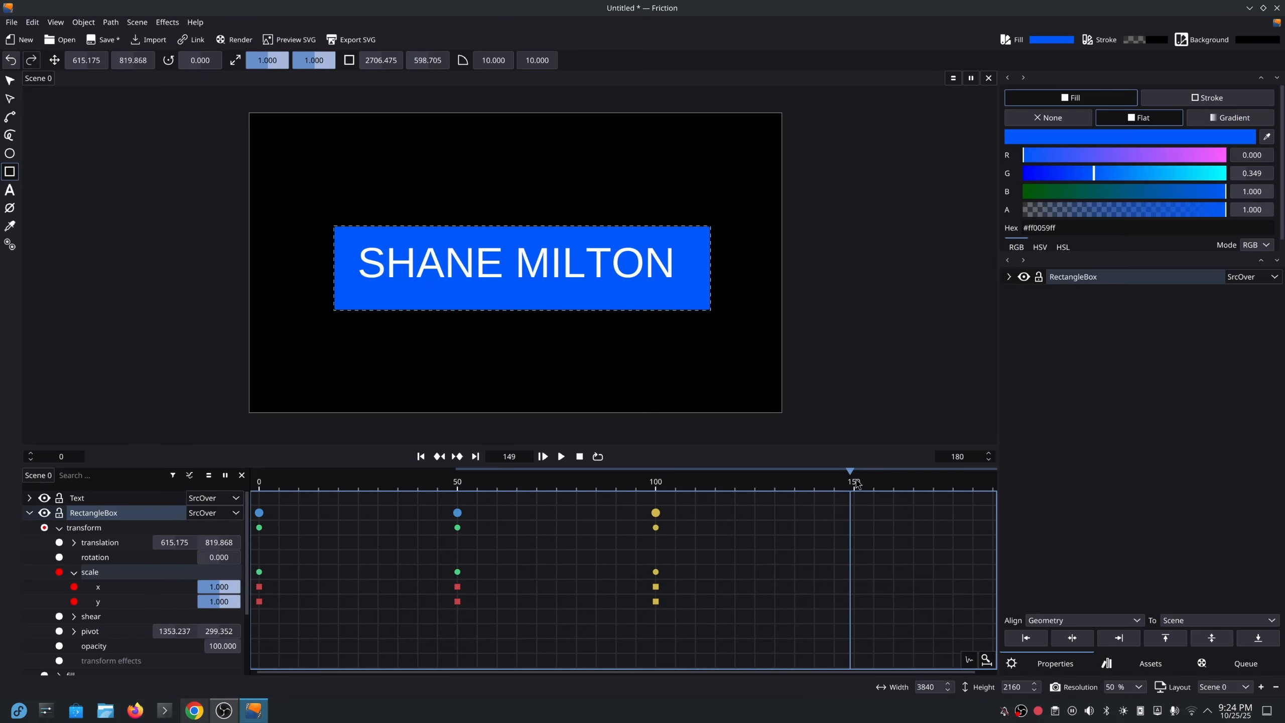
click(858, 484)
click(855, 485)
click(217, 587)
drag(221, 587, 188, 586)
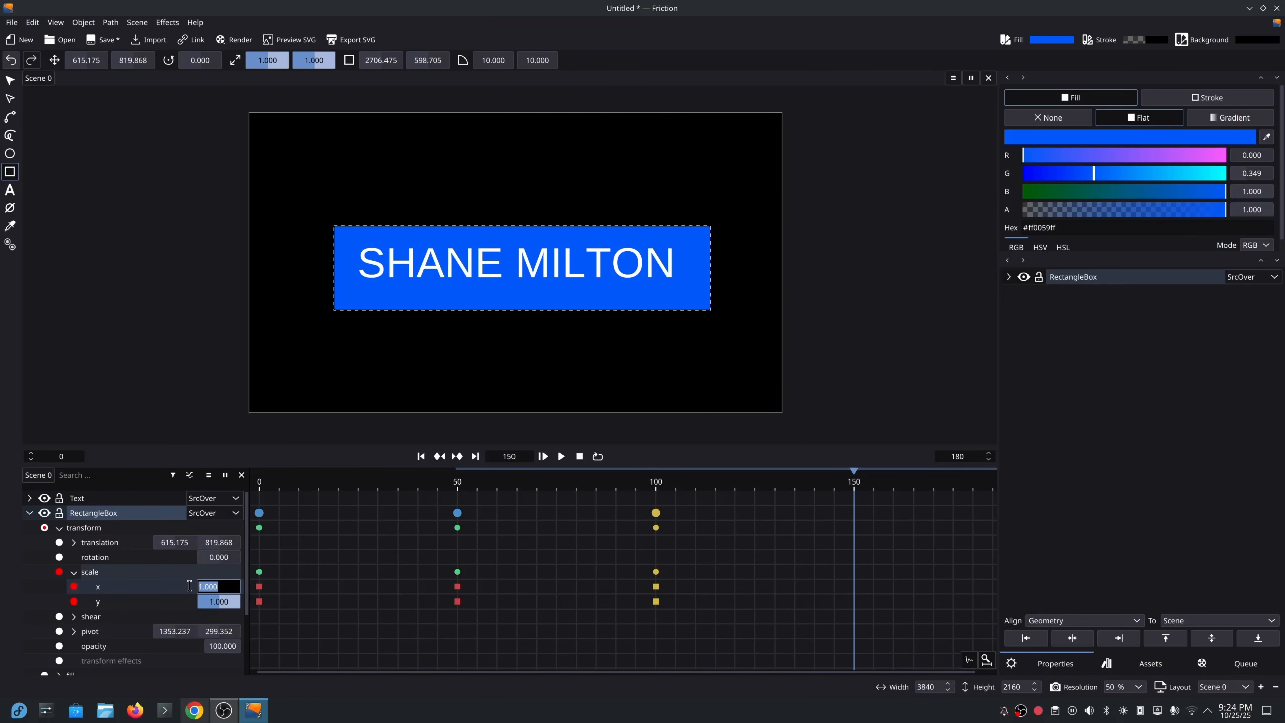
text(0)
key(Return)
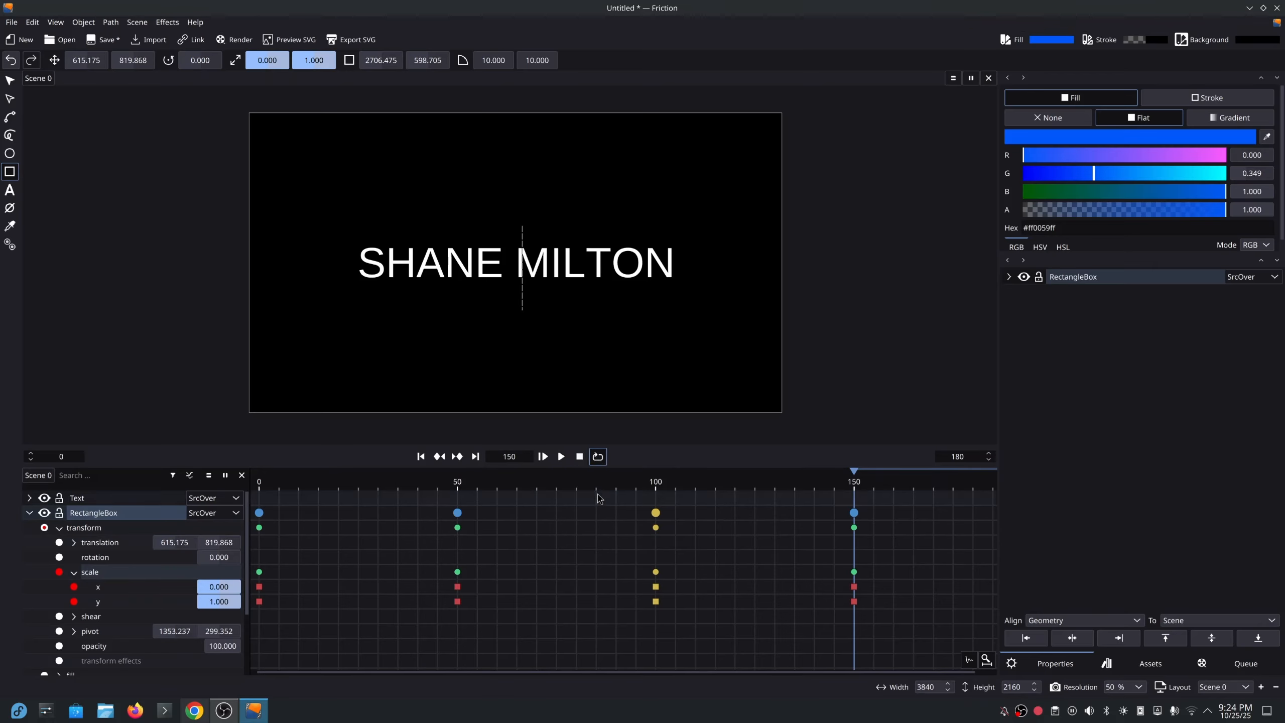
Play back the scale animation, then collapse the RectangleBox properties.
click(561, 456)
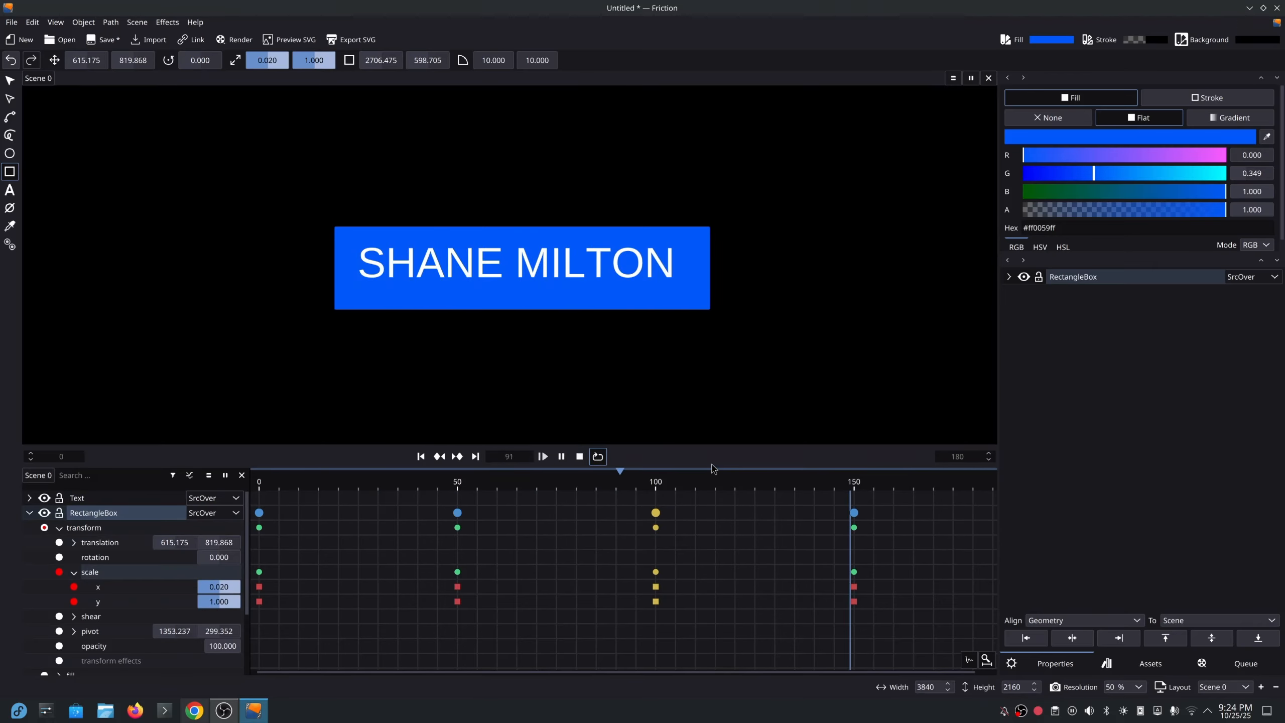
click(581, 458)
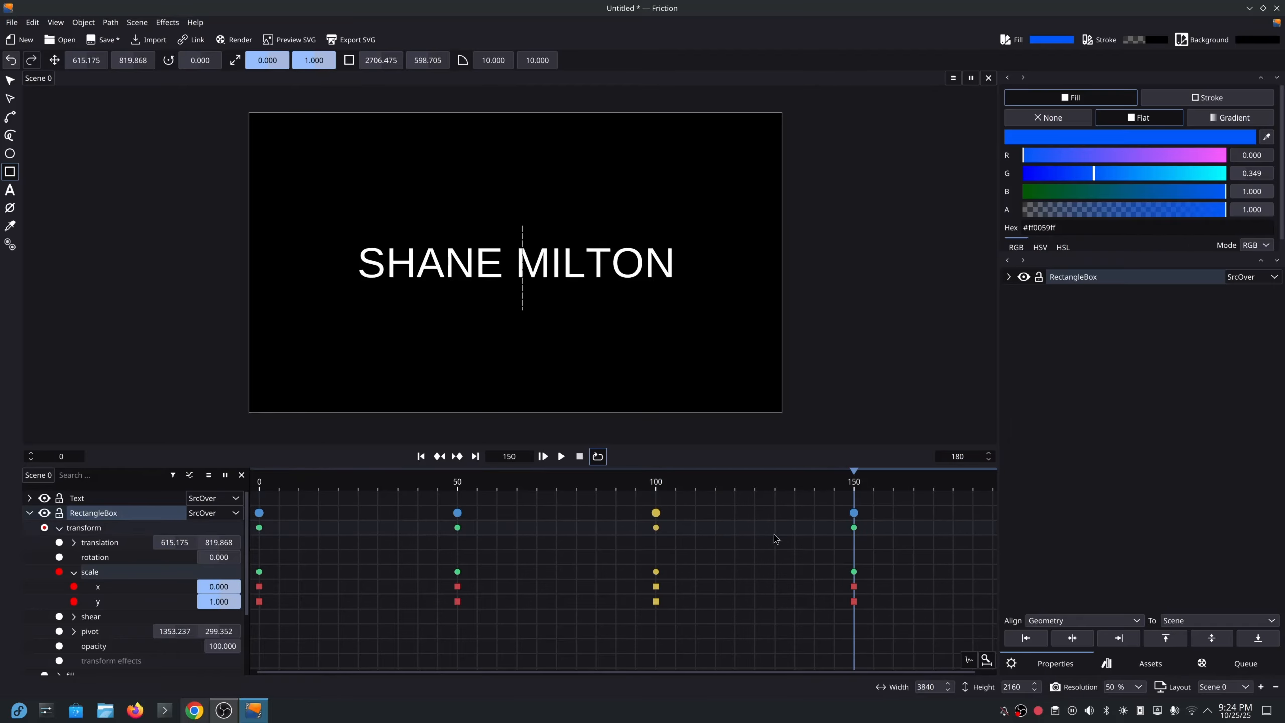
click(59, 528)
click(29, 513)
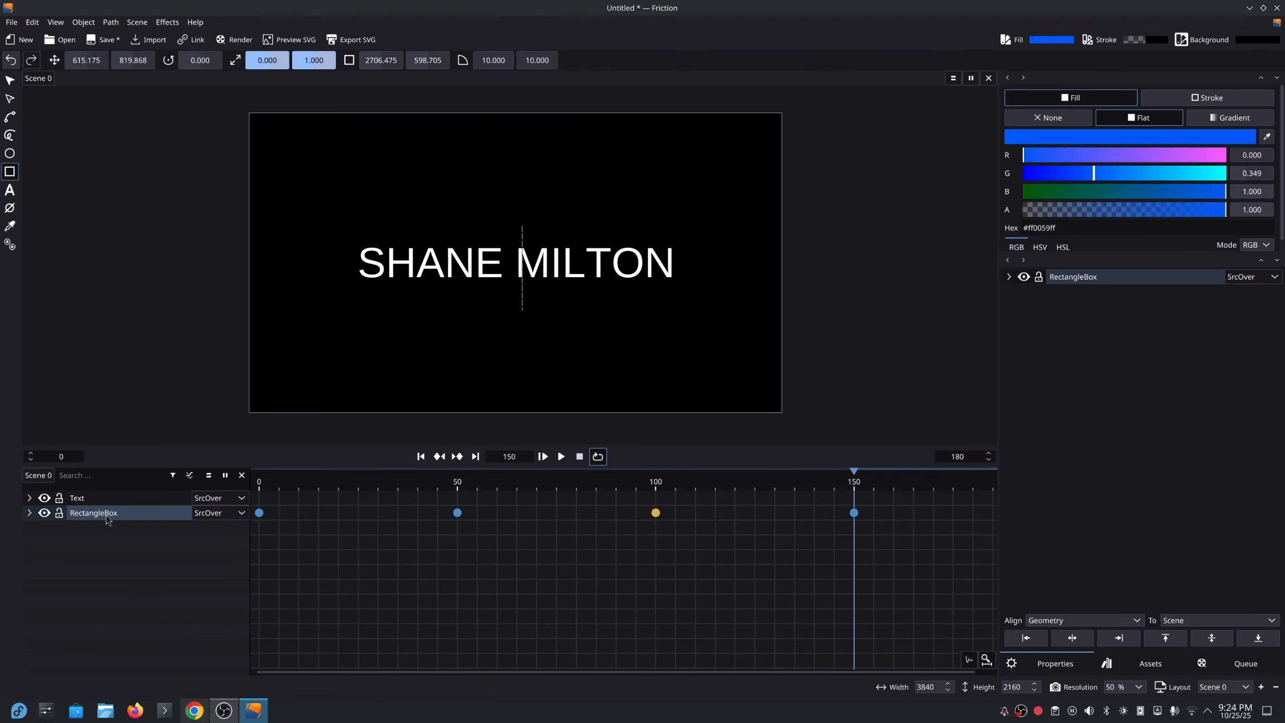
Select the box and text together, centre them horizontally, and reopen the rectangle's transform.
shift+click(113, 498)
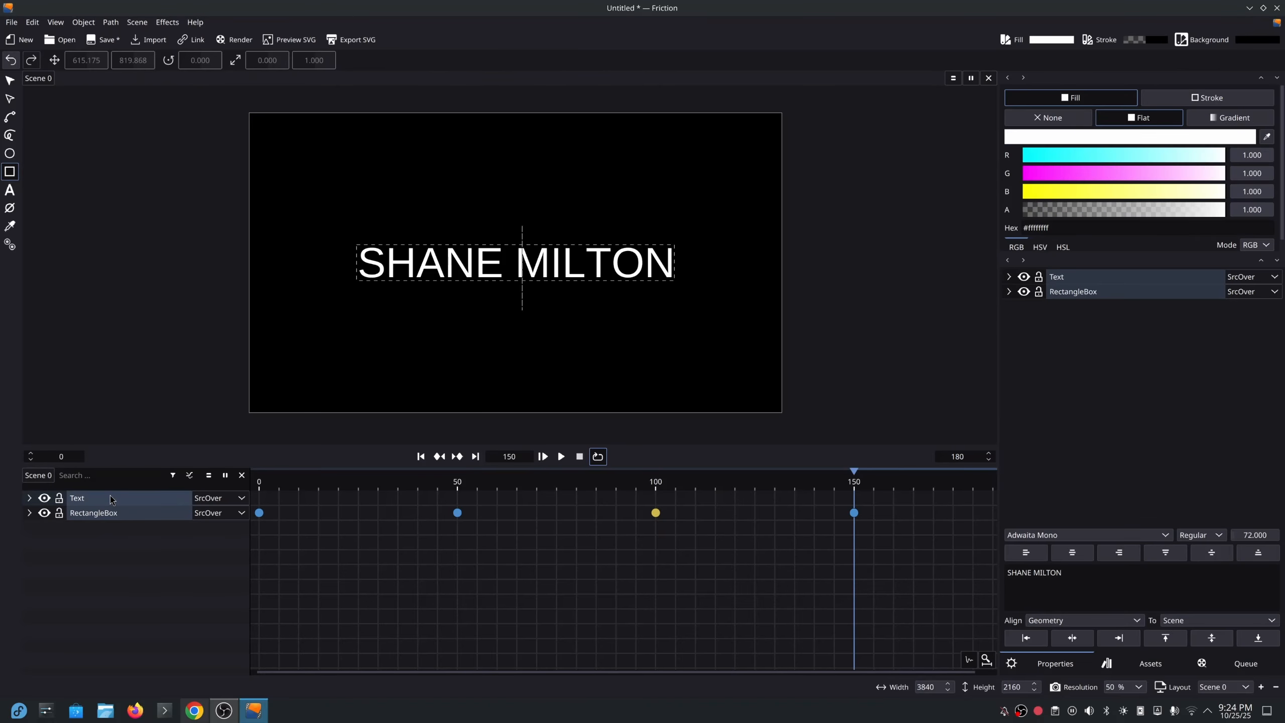
click(1072, 638)
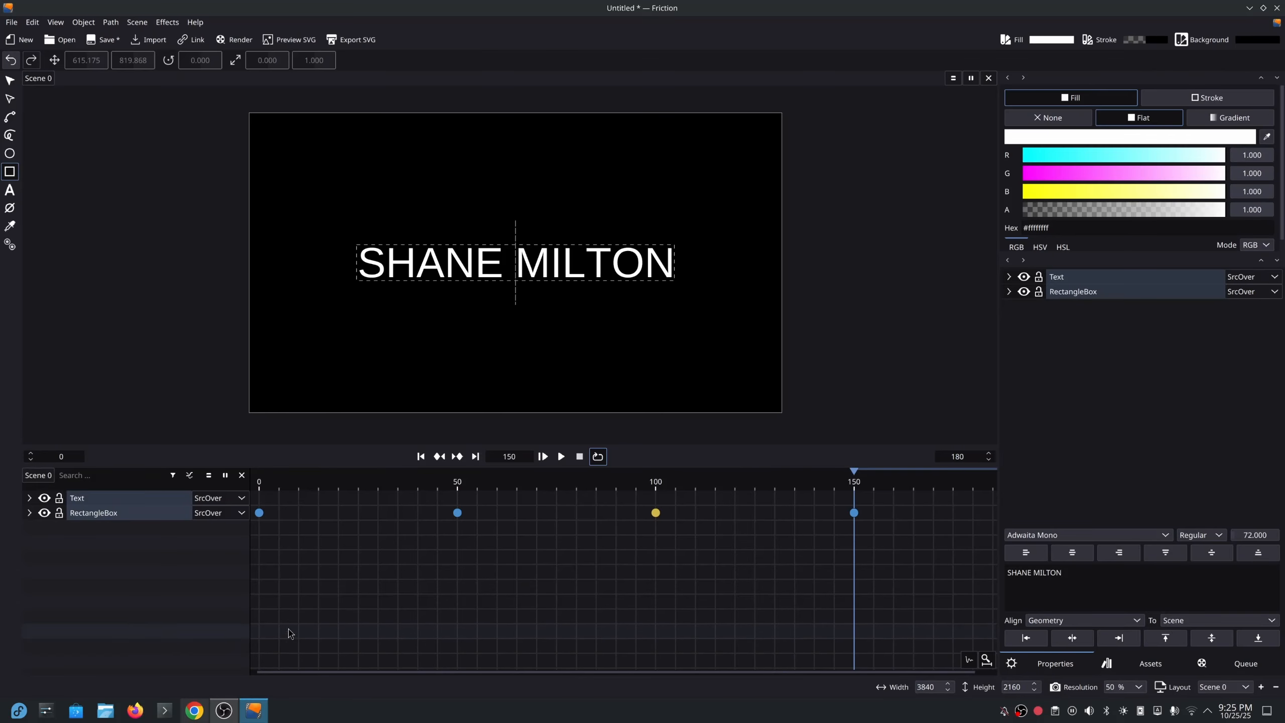
click(29, 513)
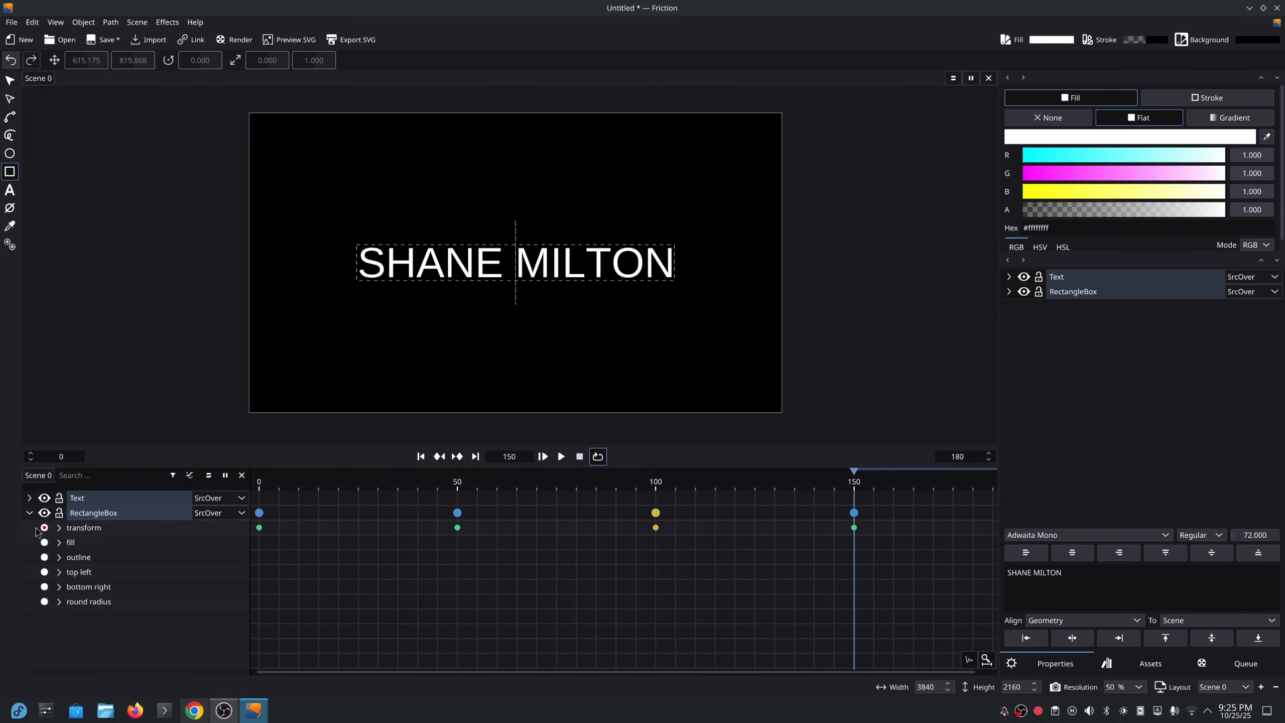
click(59, 529)
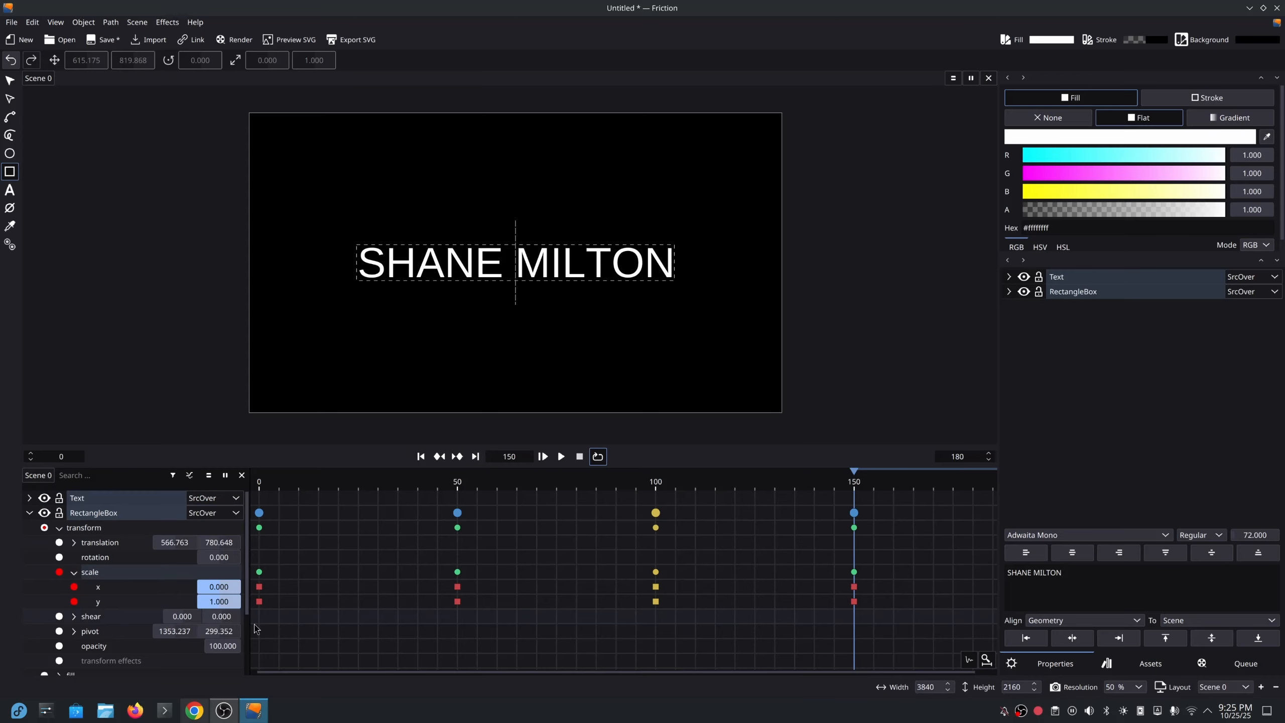
In Graph mode, select all scale x keyframes and convert their segments to curves.
click(189, 476)
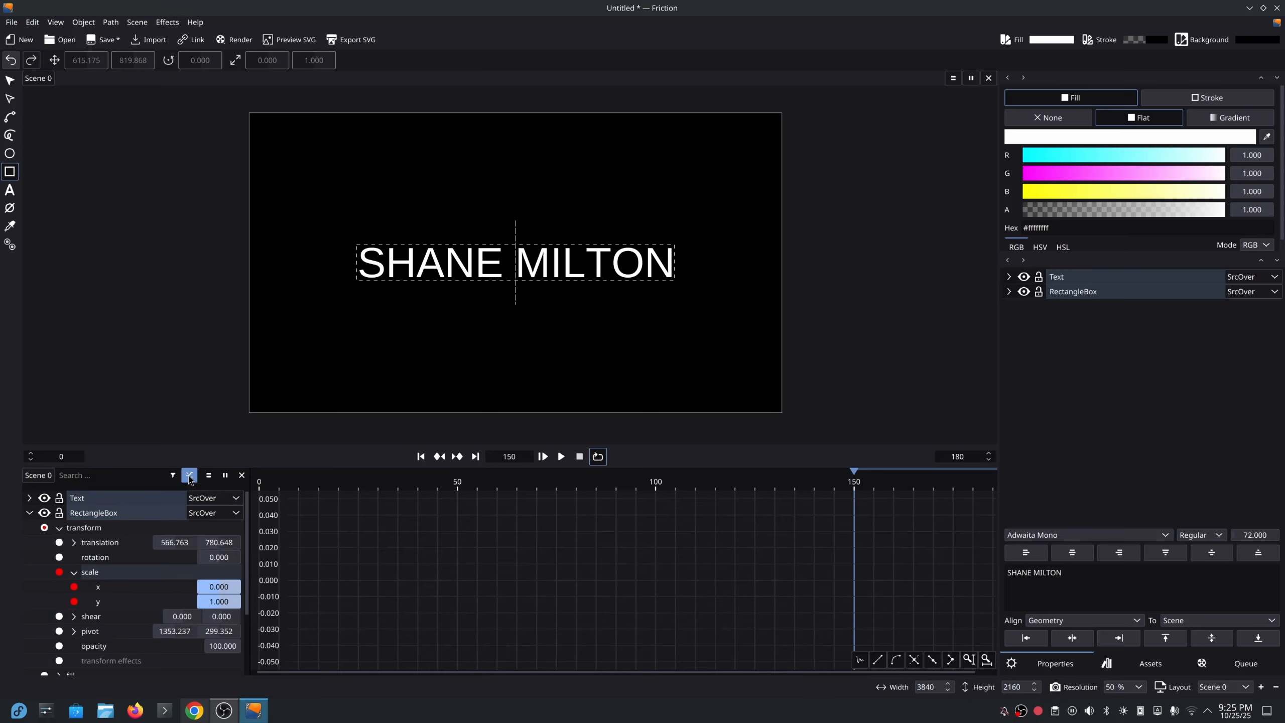
click(124, 588)
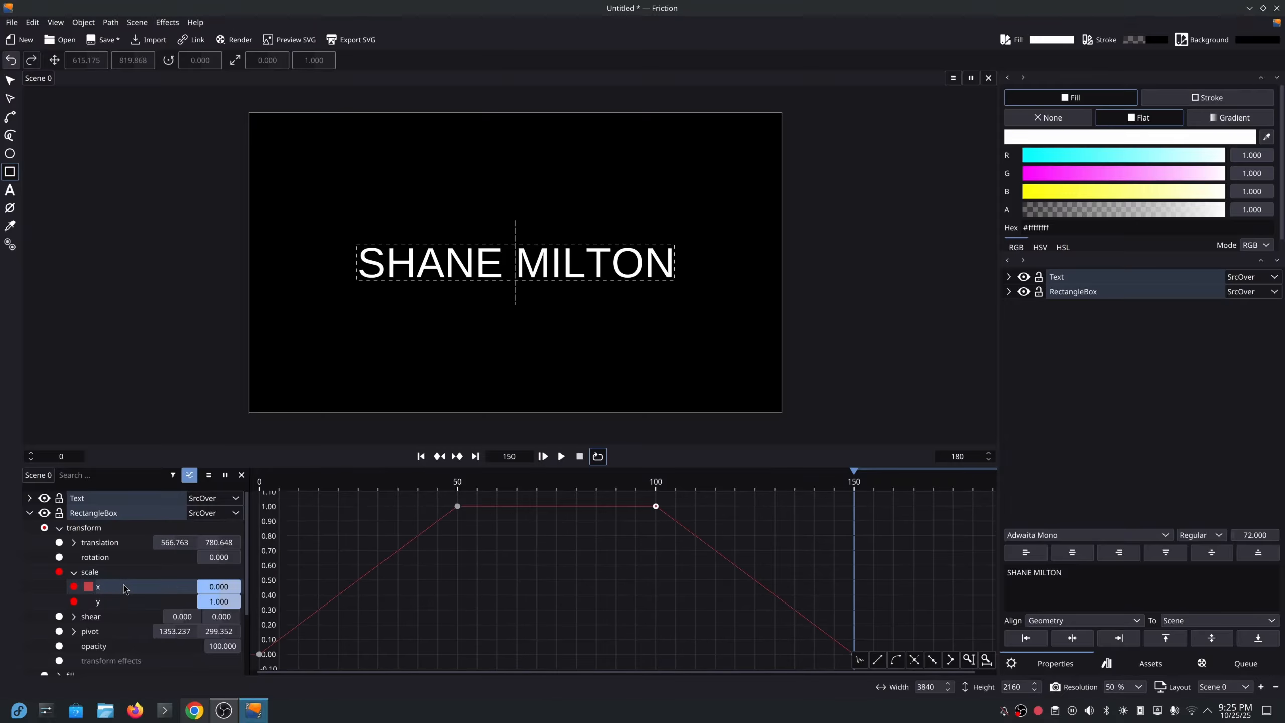
drag(566, 601, 582, 592)
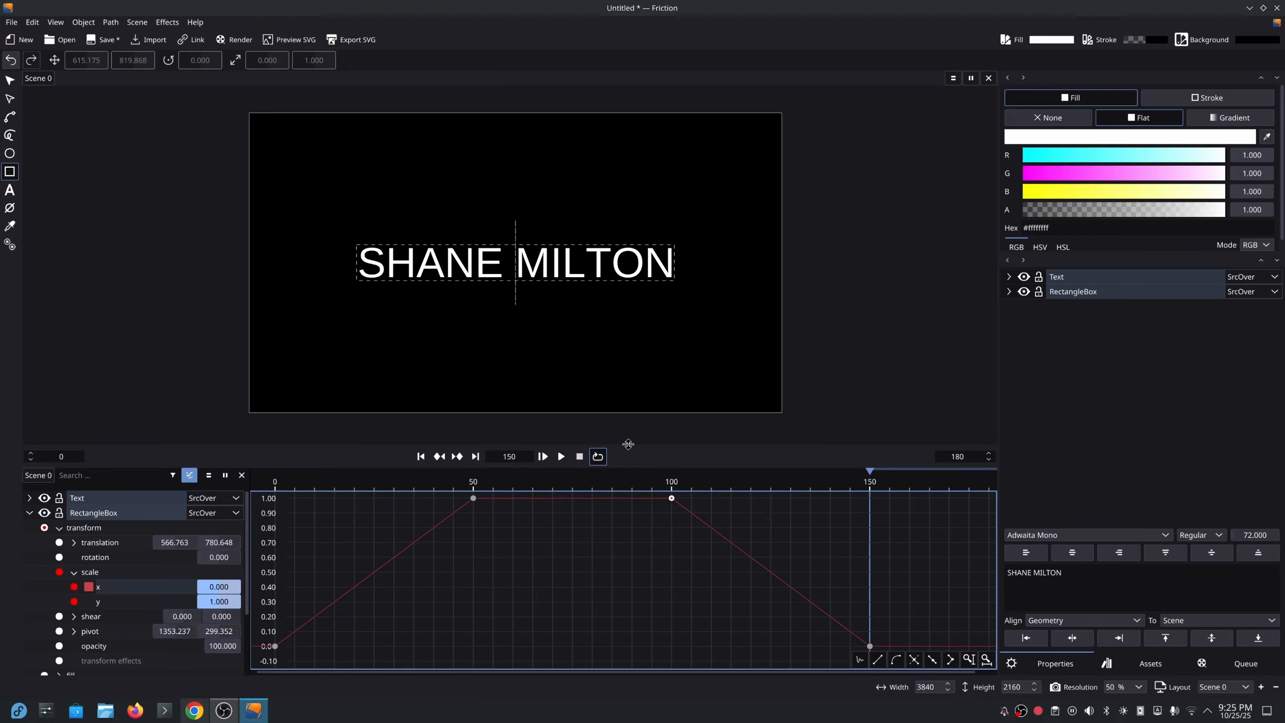
drag(628, 444, 628, 424)
drag(569, 611, 576, 591)
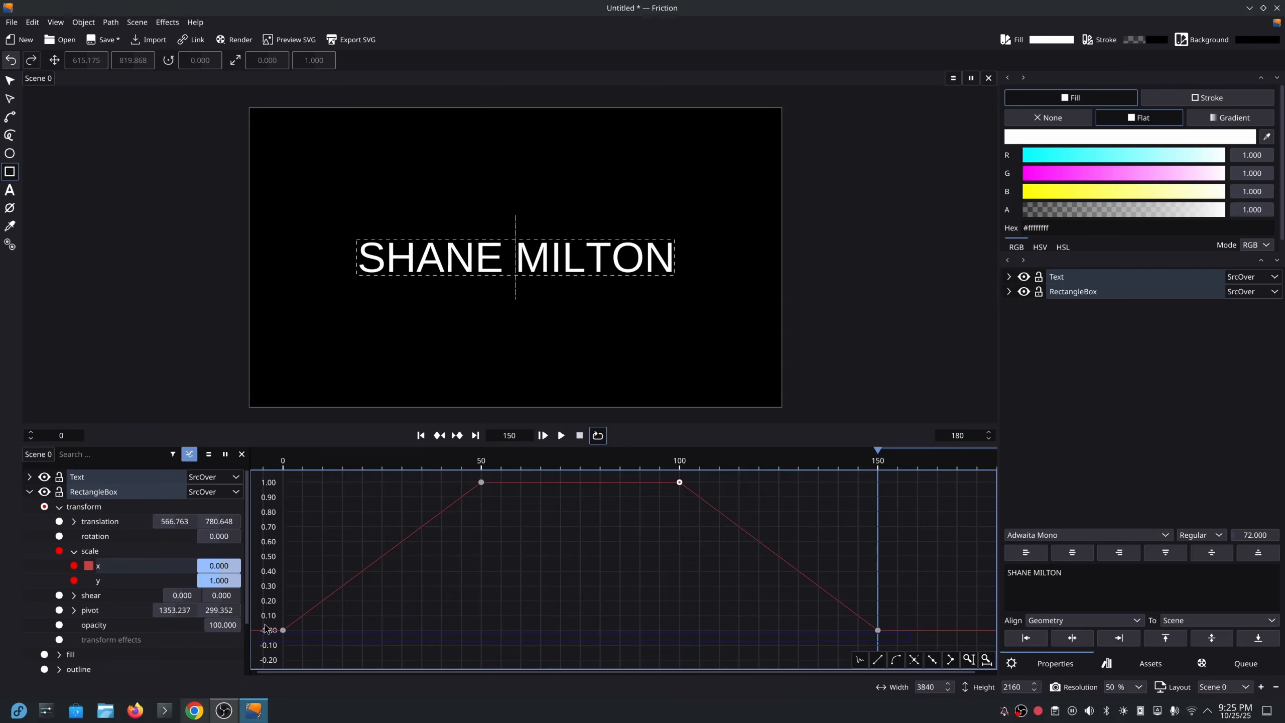
drag(265, 561, 275, 482)
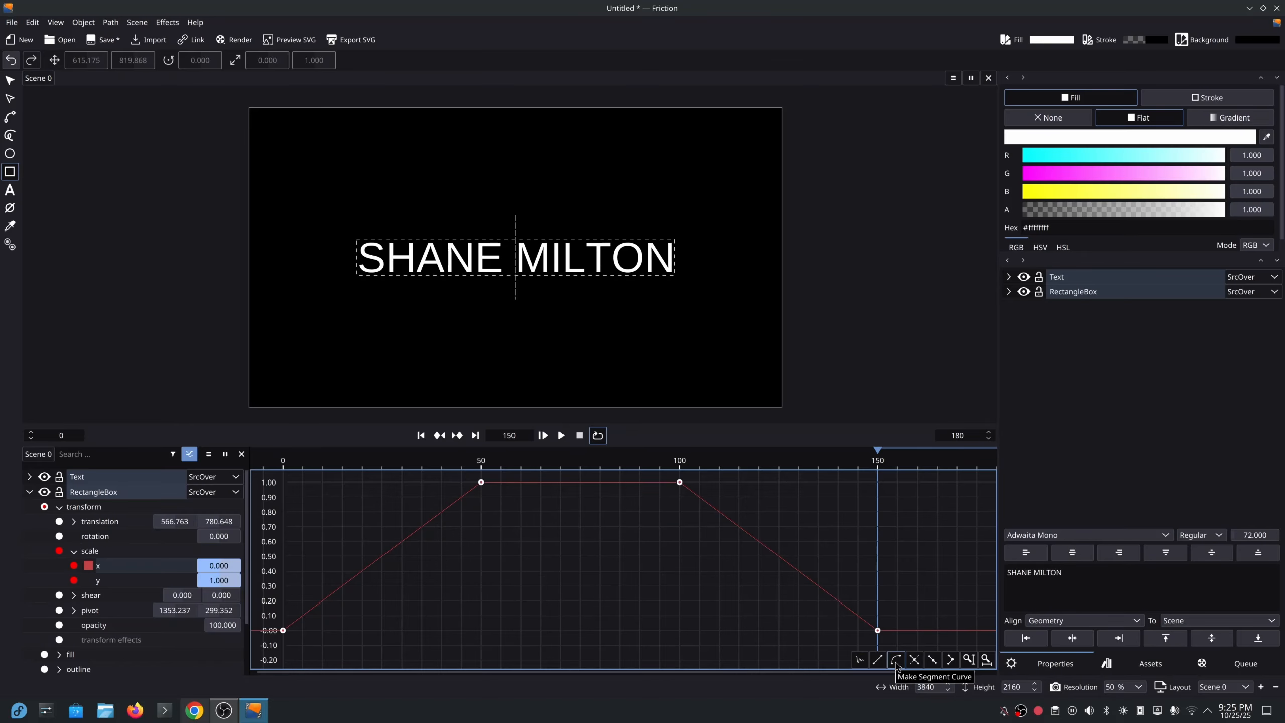
click(896, 659)
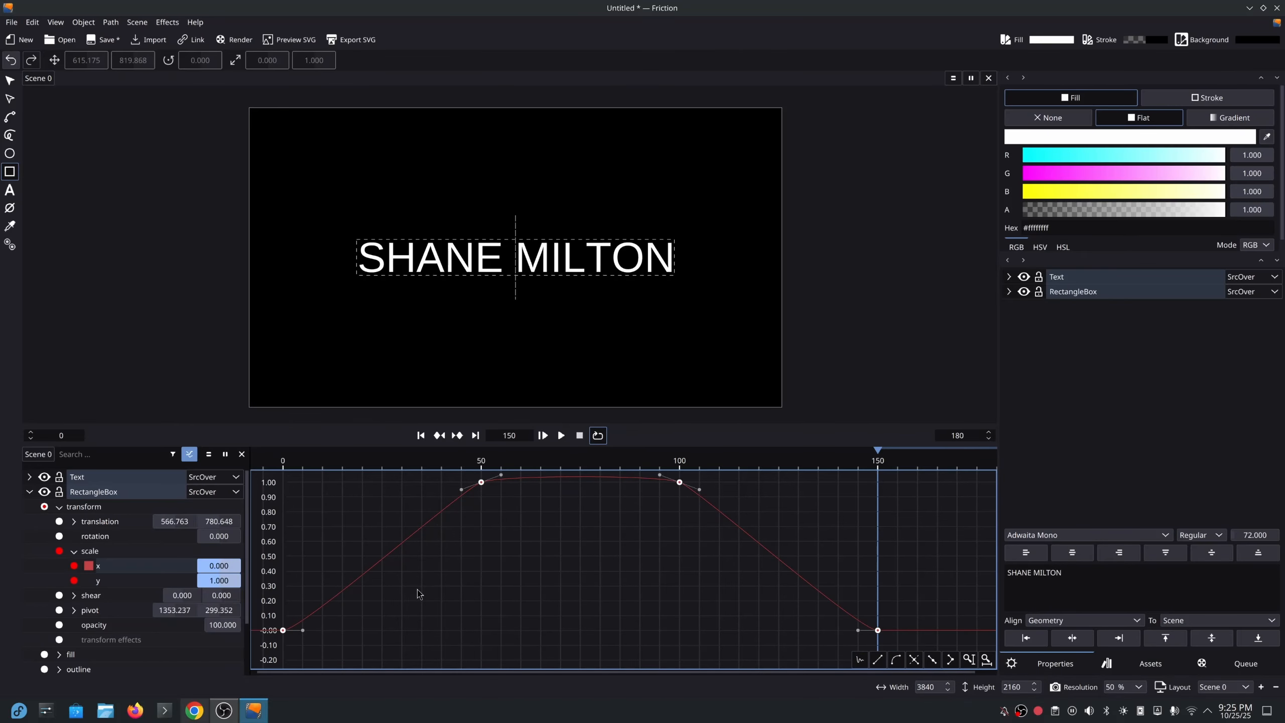
Drag the Bézier handles to ease around frames 50 and 100 and S-curve the rise and fall.
drag(501, 475, 570, 484)
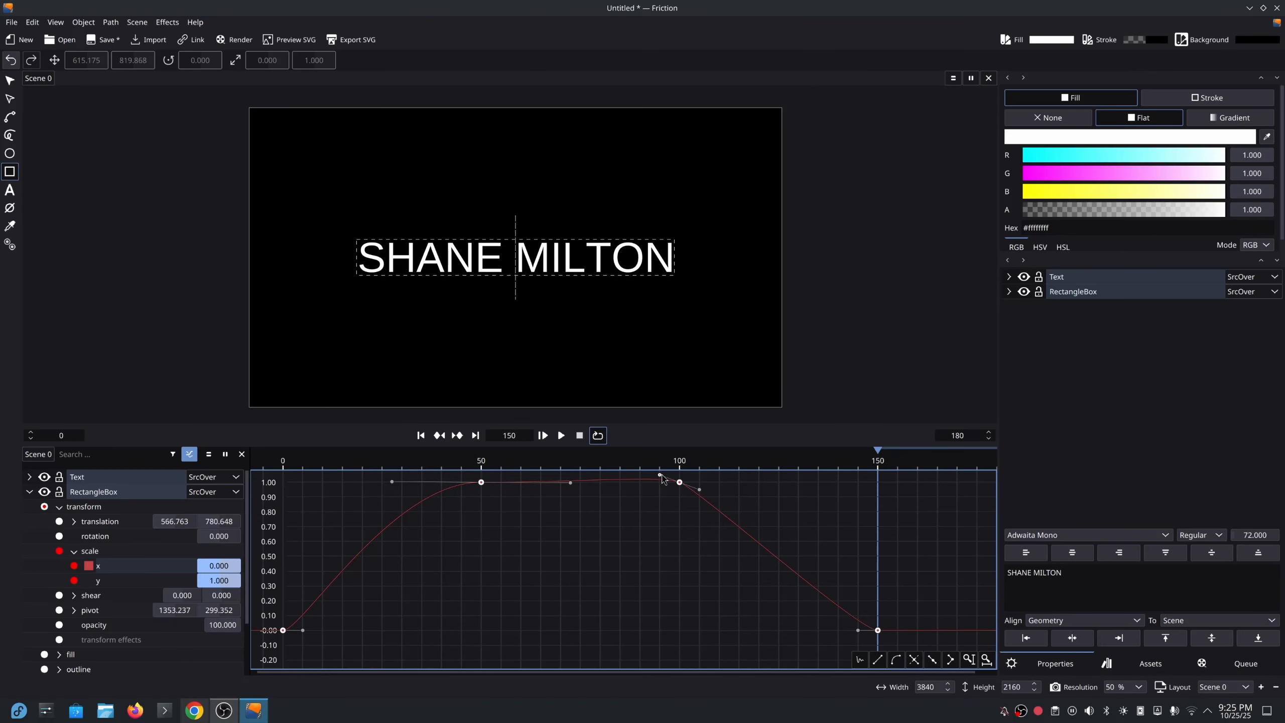
drag(661, 477, 575, 483)
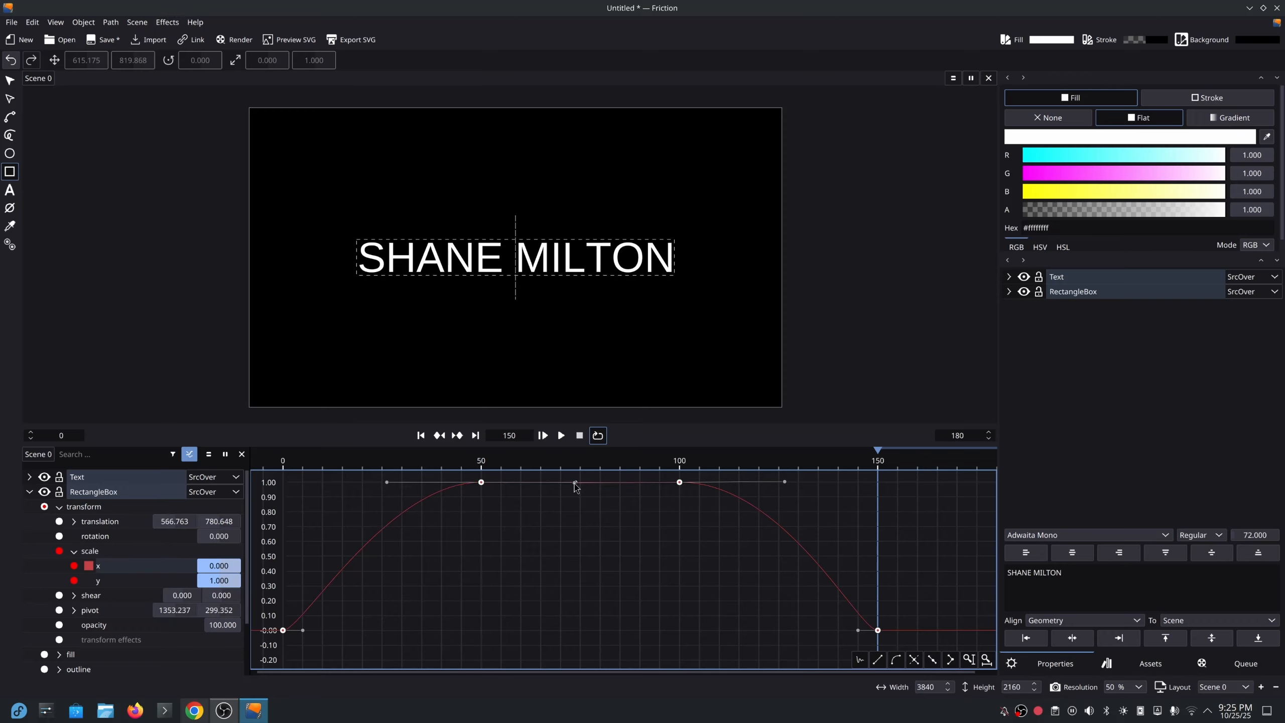
drag(302, 634, 499, 636)
drag(859, 631, 653, 634)
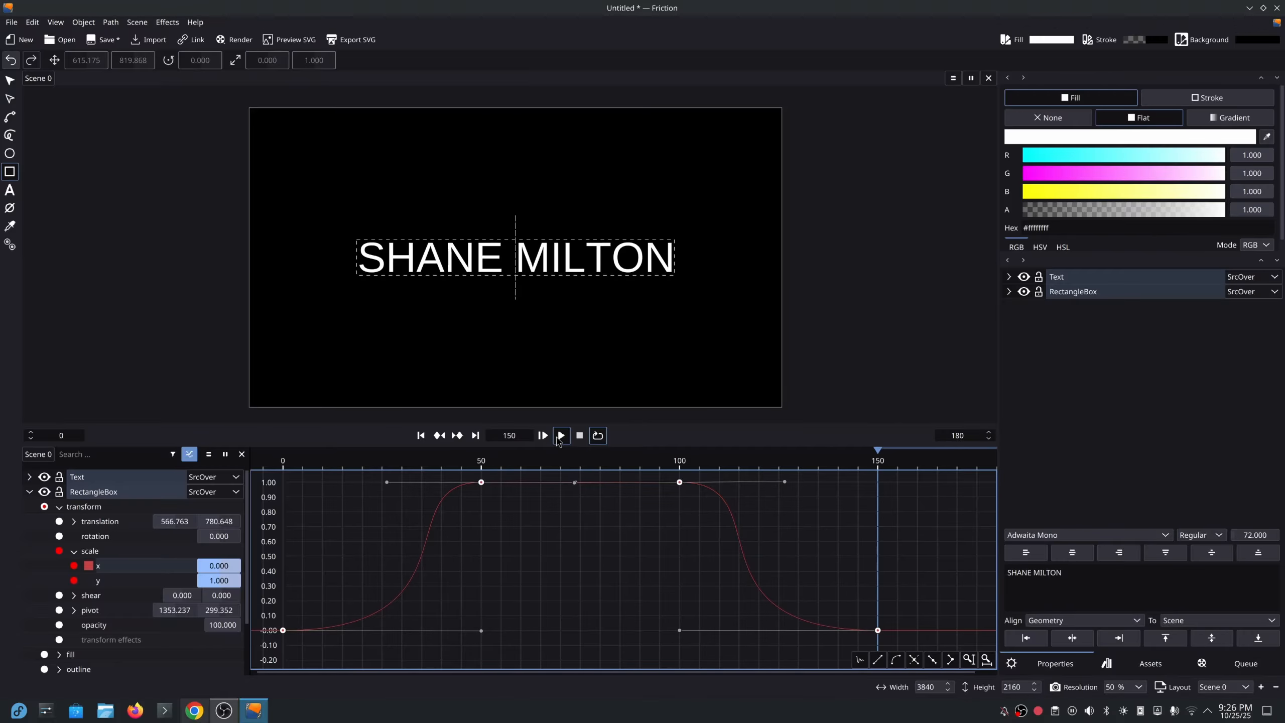
Preview the eased animation, return to keyframe view, and select RectangleBox at frame 53.
click(560, 436)
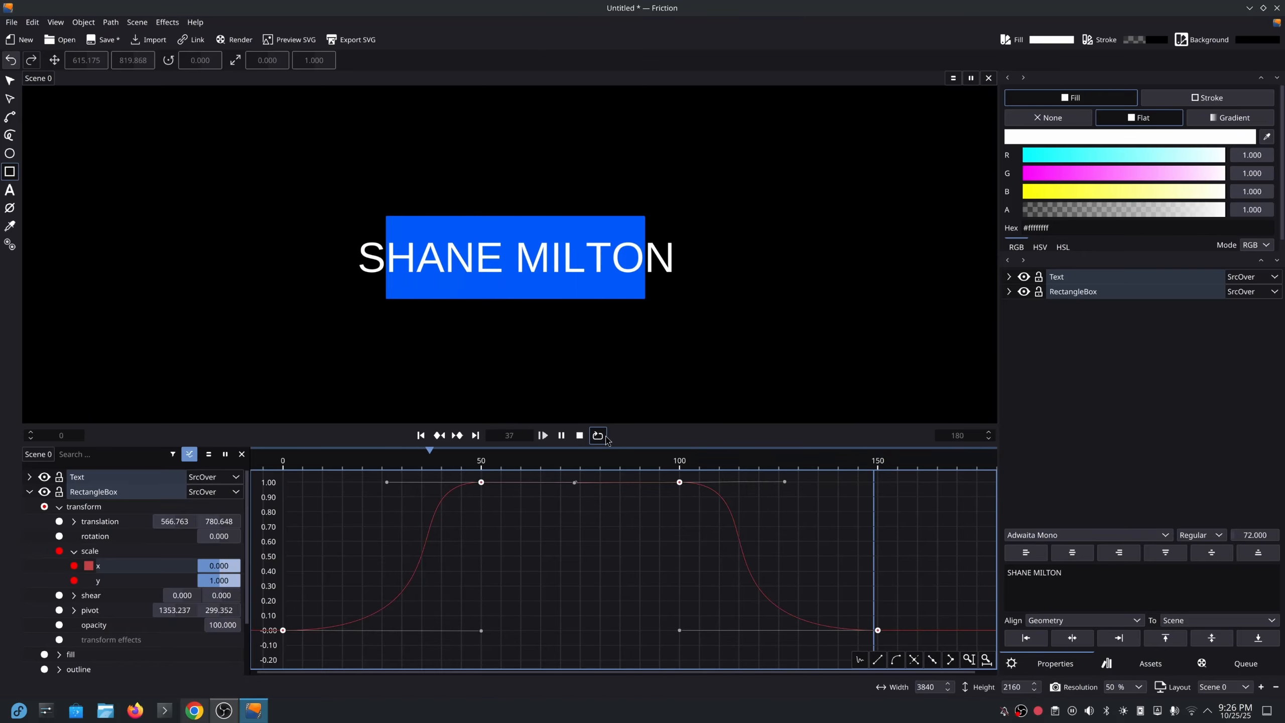
click(577, 436)
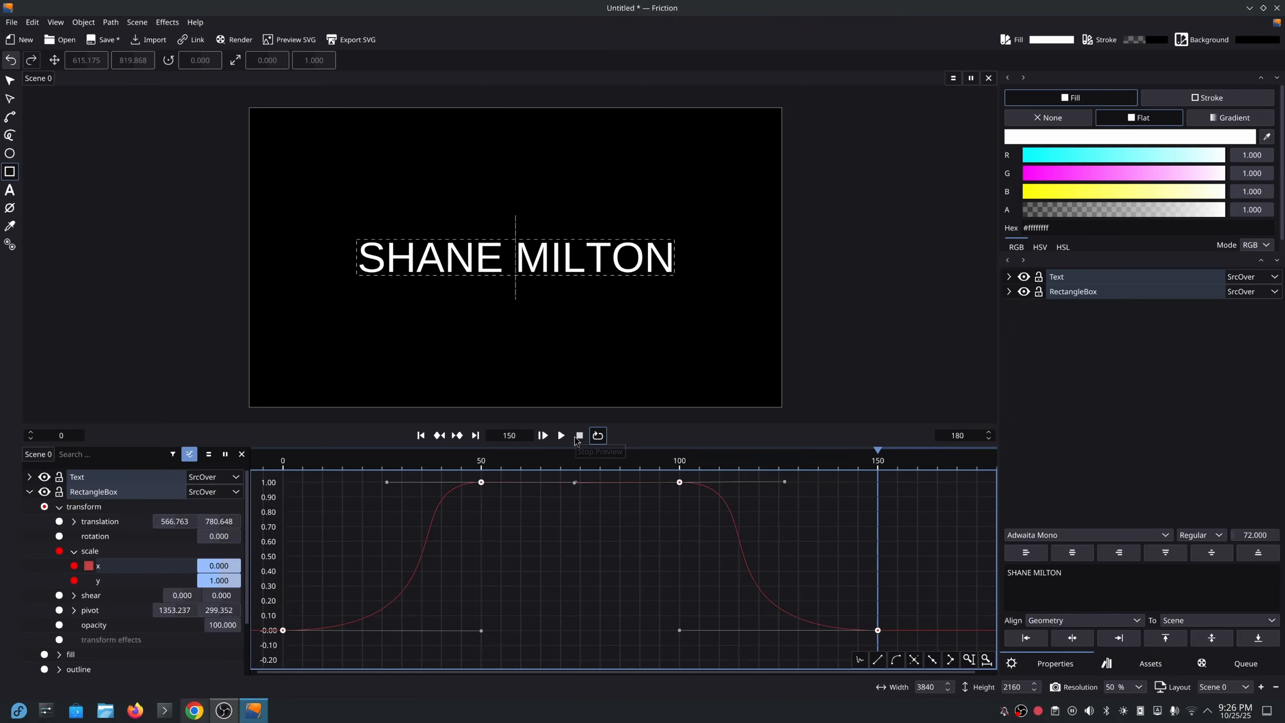
click(29, 495)
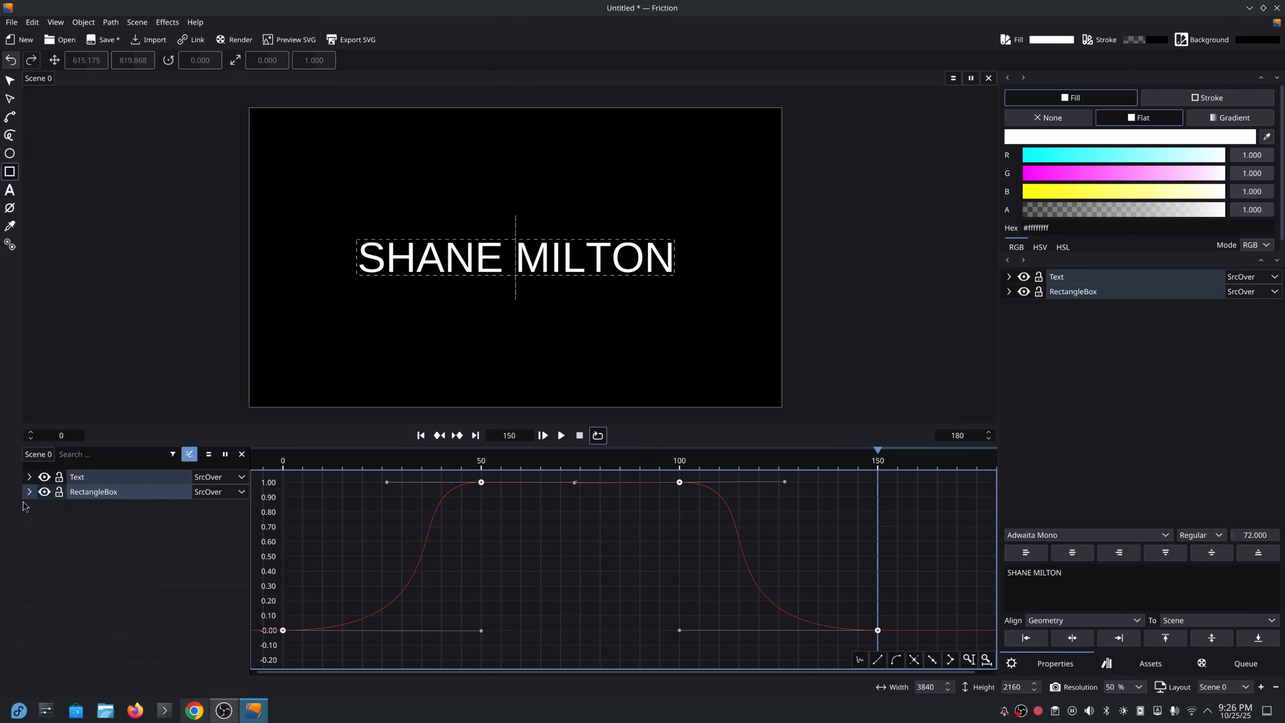
click(400, 459)
click(190, 455)
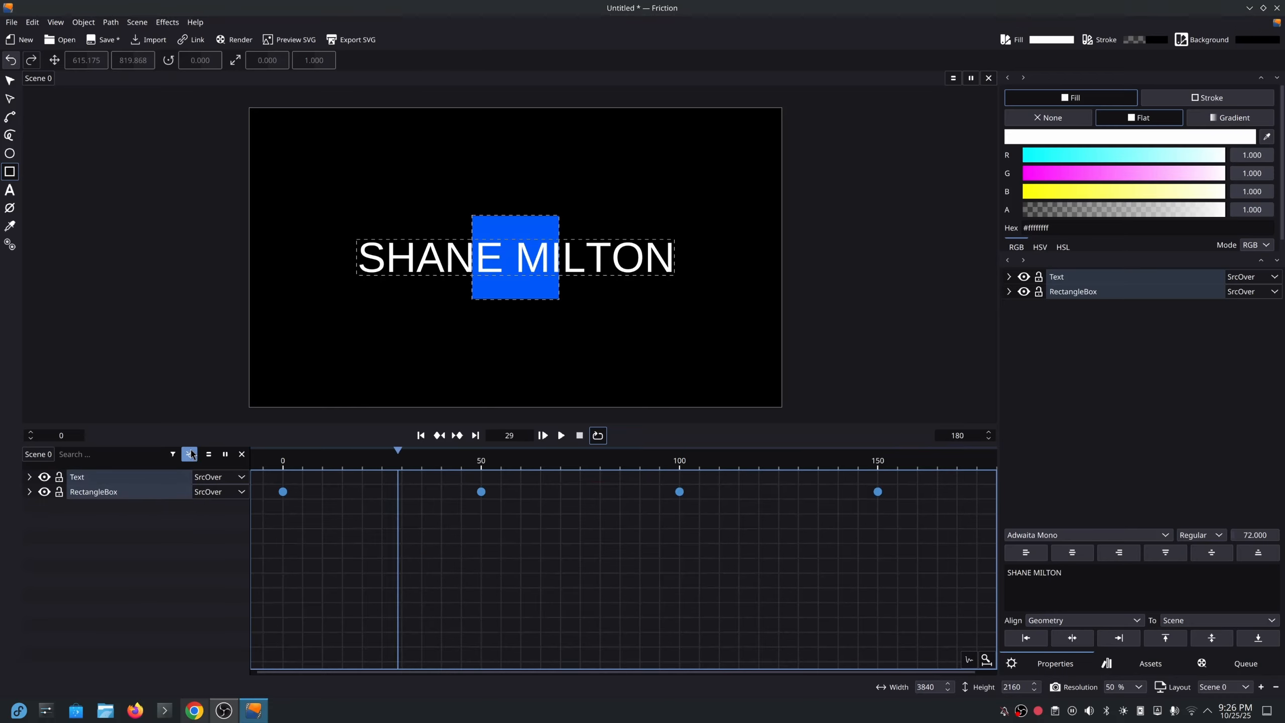
click(493, 461)
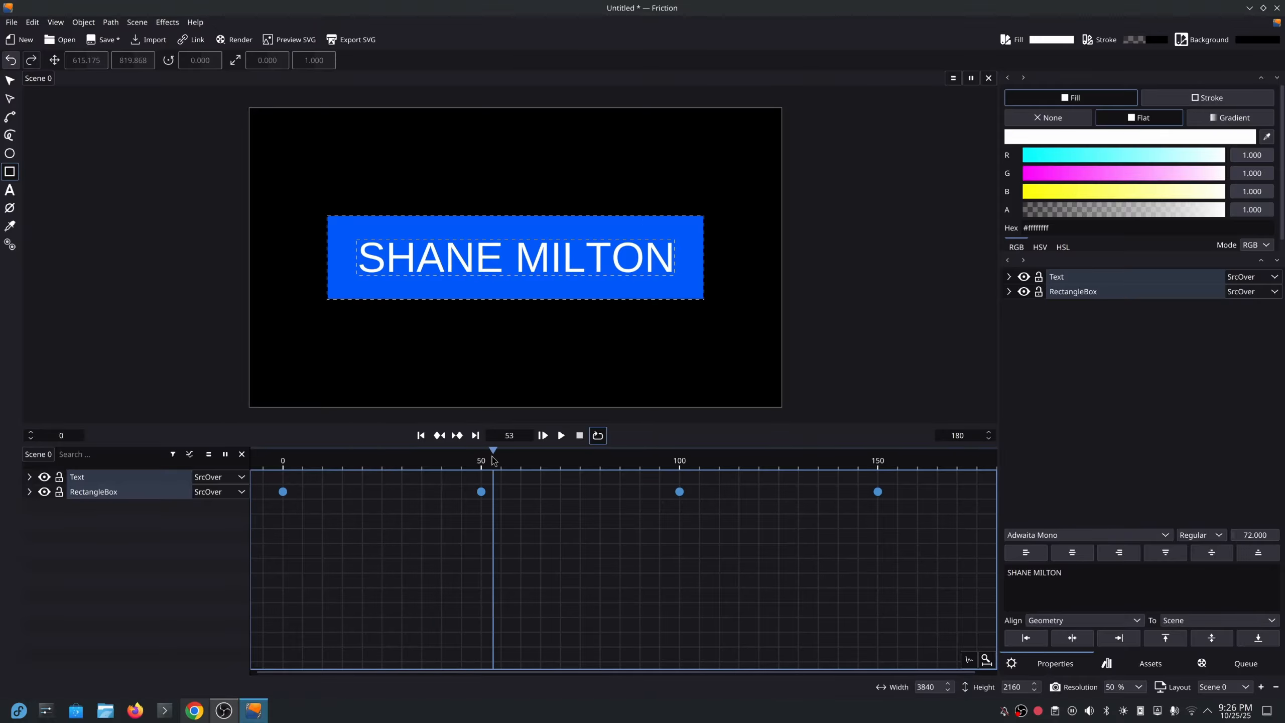
click(129, 491)
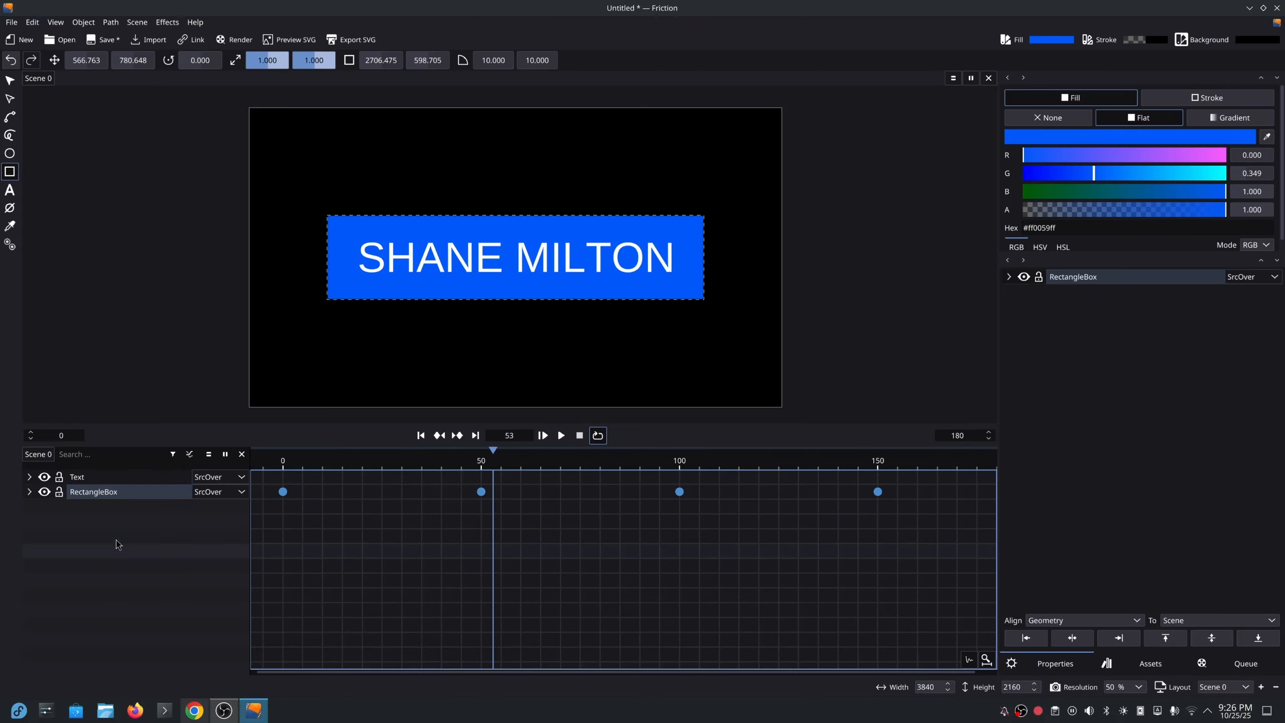
Duplicate the RectangleBox layer to create RectangleBox 0 above the text.
right_click(131, 496)
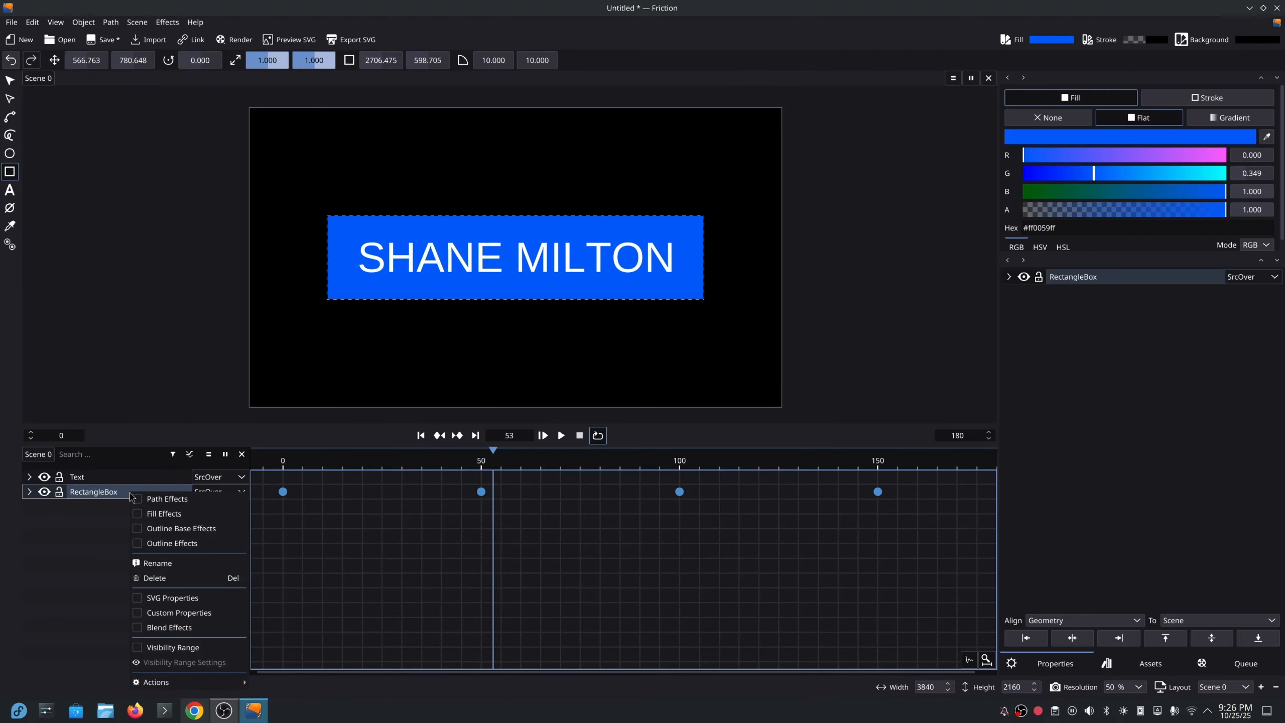
mouse_move(156, 682)
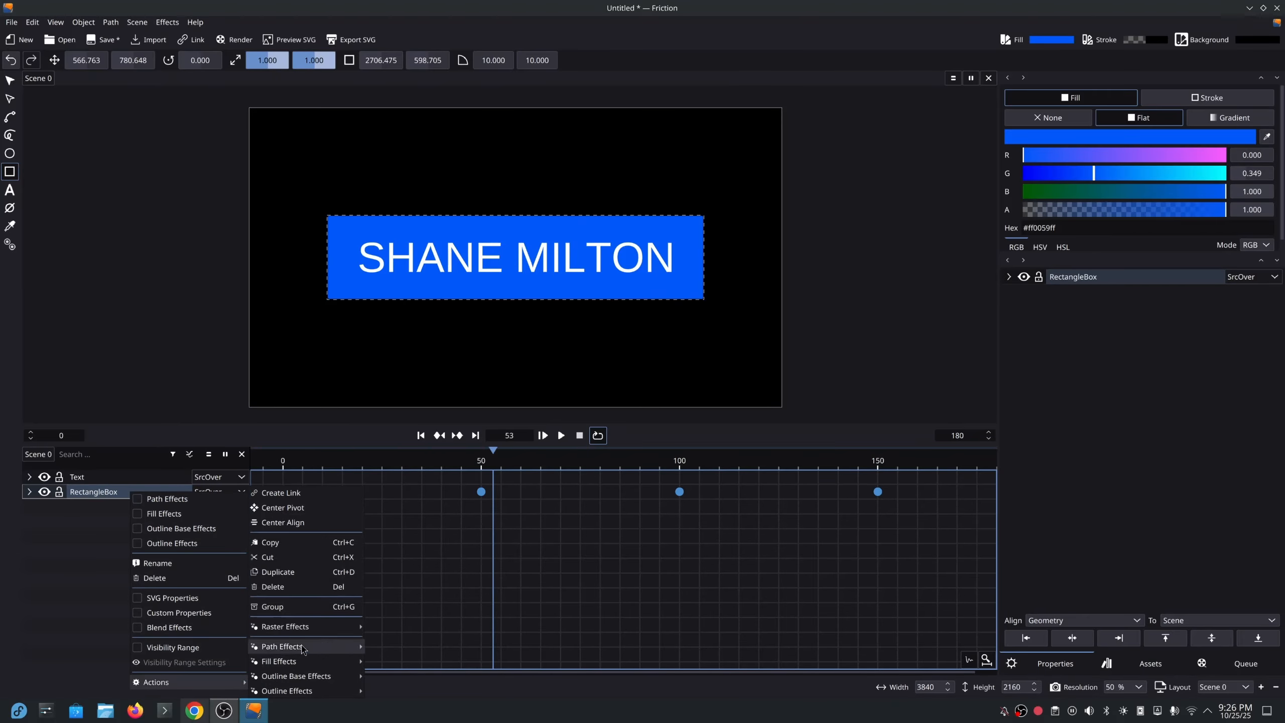
click(278, 572)
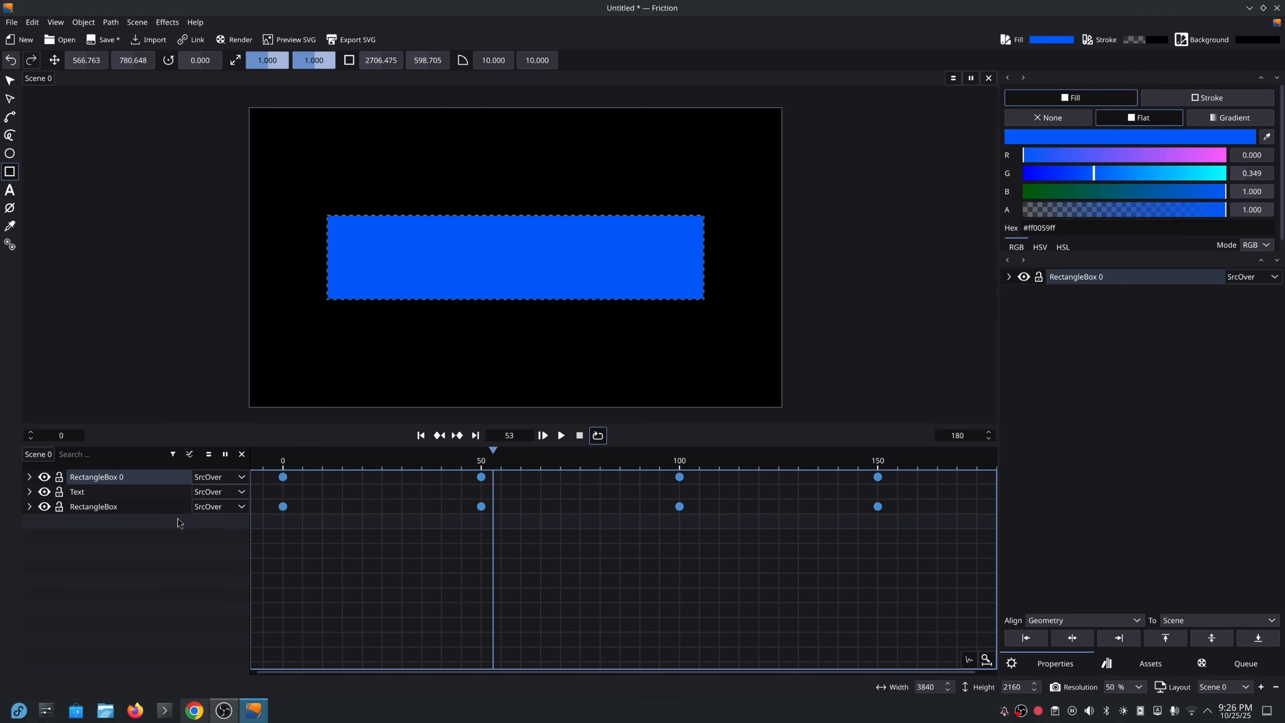
Give RectangleBox 0 the DstIn blend mode and scrub back to frame 21.
click(241, 478)
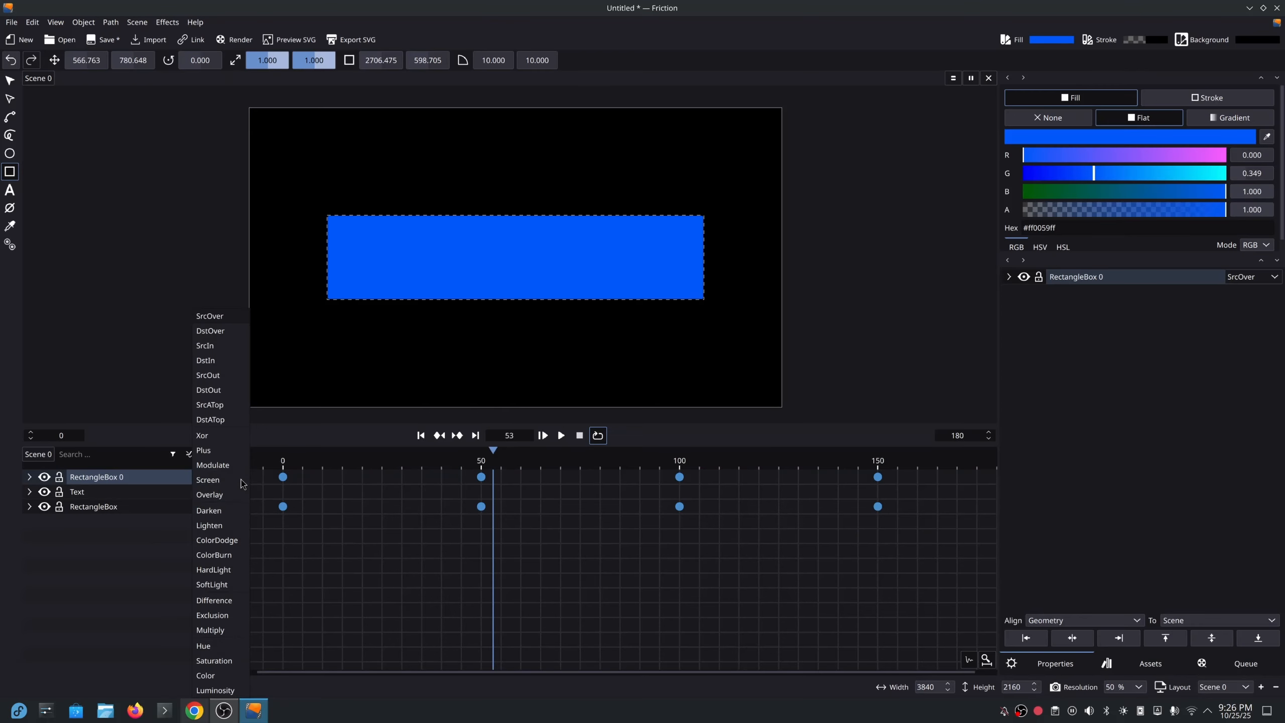
click(221, 360)
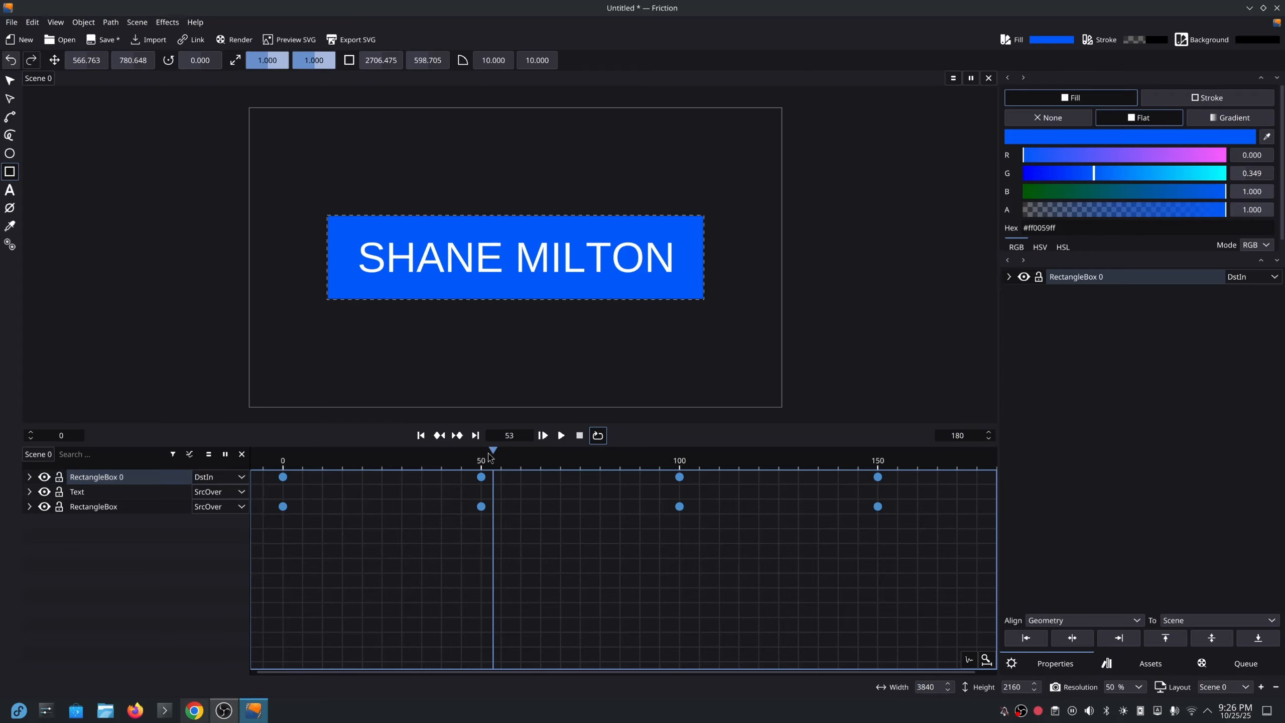
drag(490, 458, 299, 456)
Try SrcIn, switch back to DstIn, and play the masked title animation.
click(242, 477)
click(215, 462)
click(242, 477)
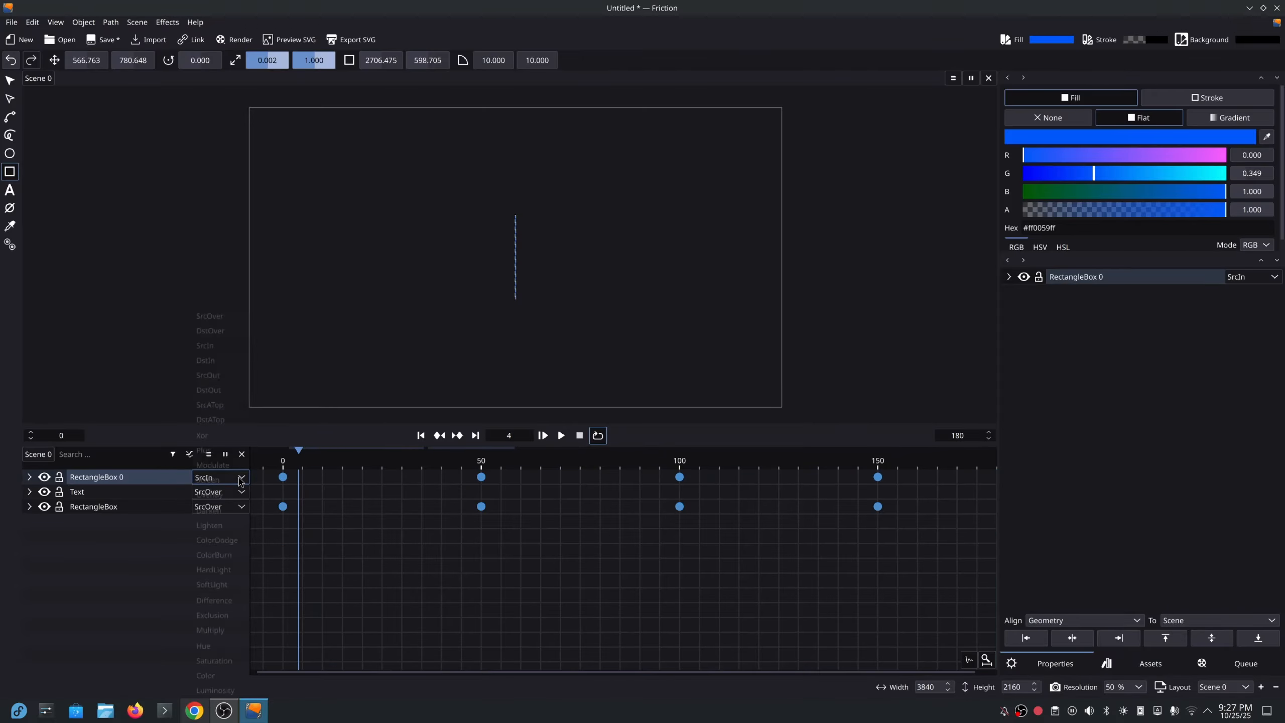
click(206, 360)
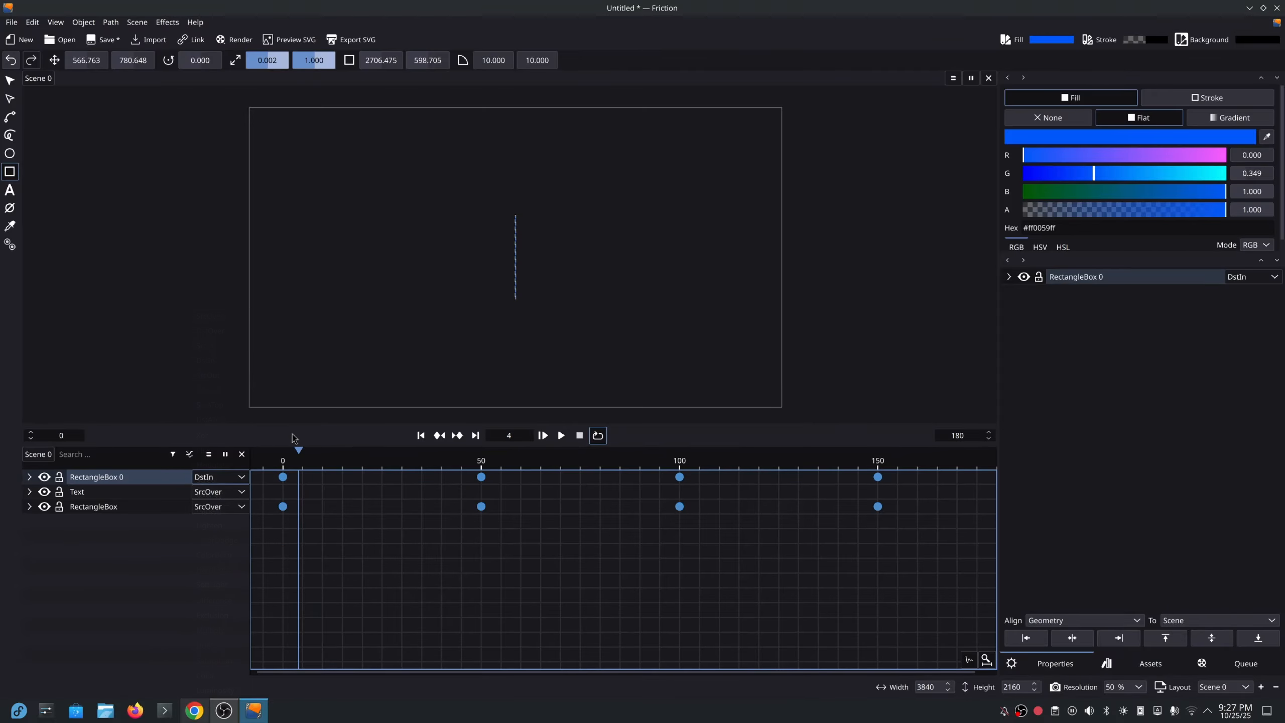
key(space)
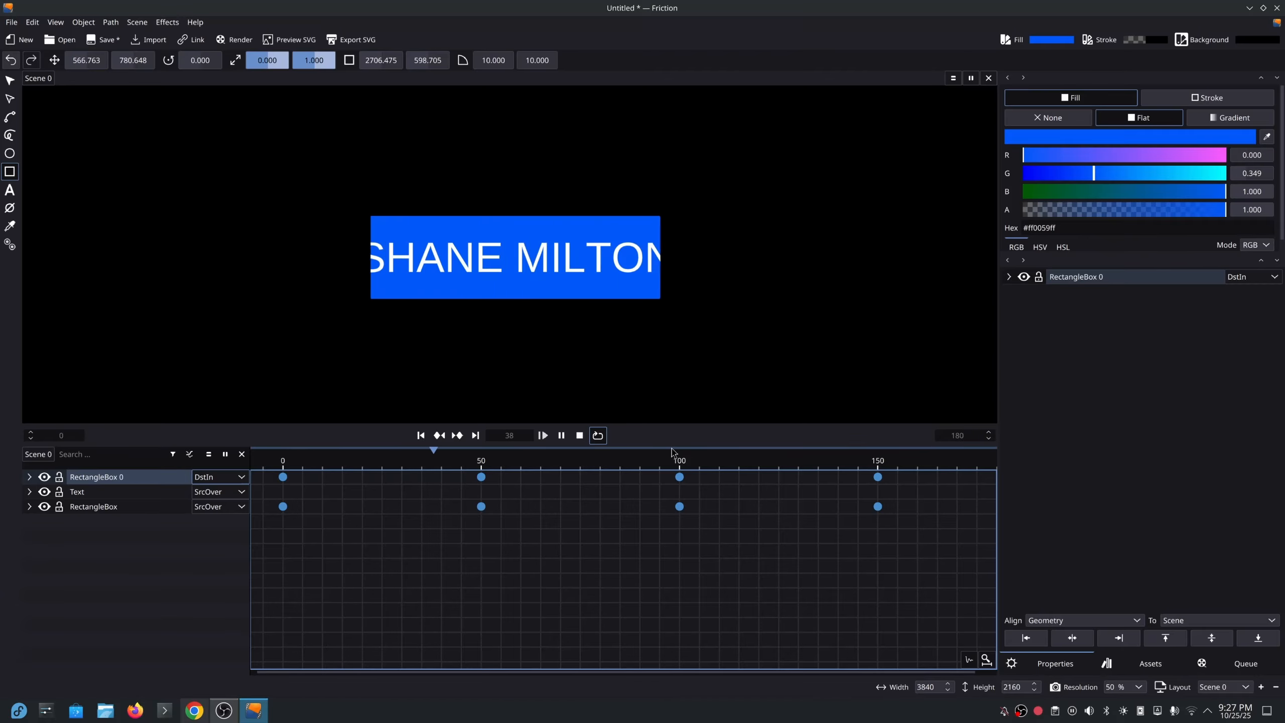
Stop playback and set the Background alpha to 0 for a transparent backdrop.
click(579, 437)
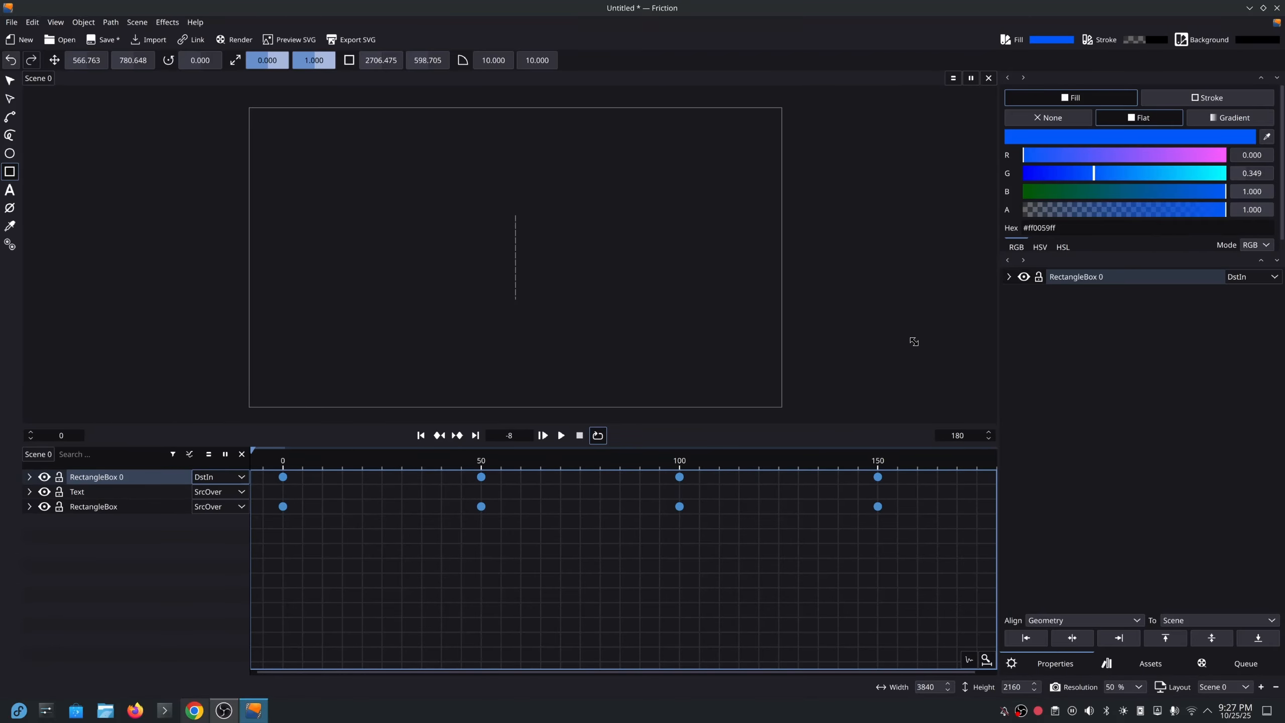
click(1259, 40)
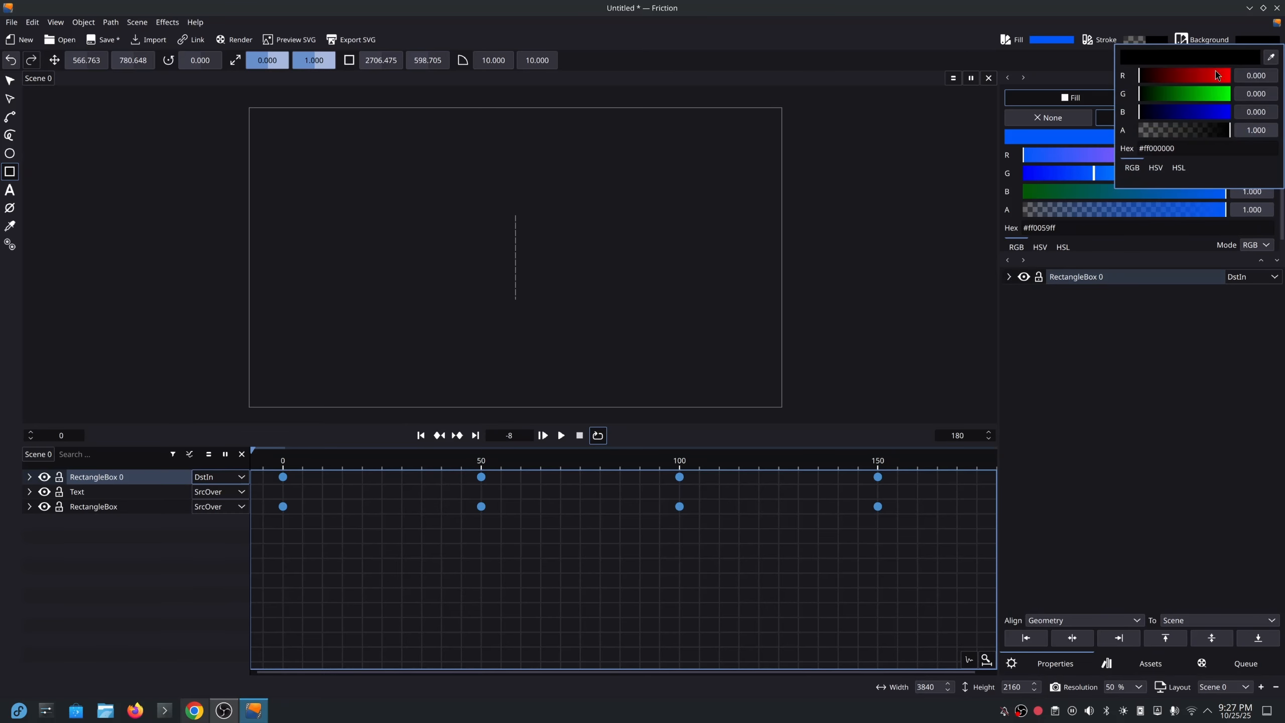
drag(1206, 134, 1116, 135)
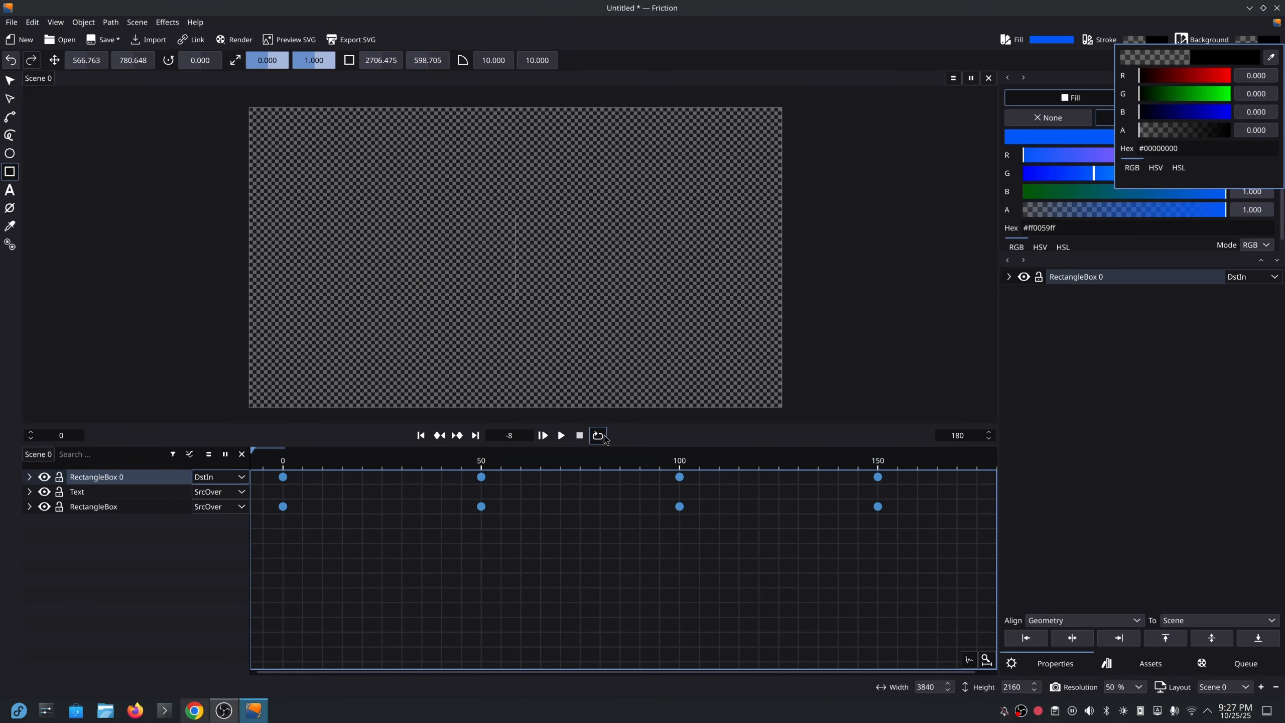
click(566, 441)
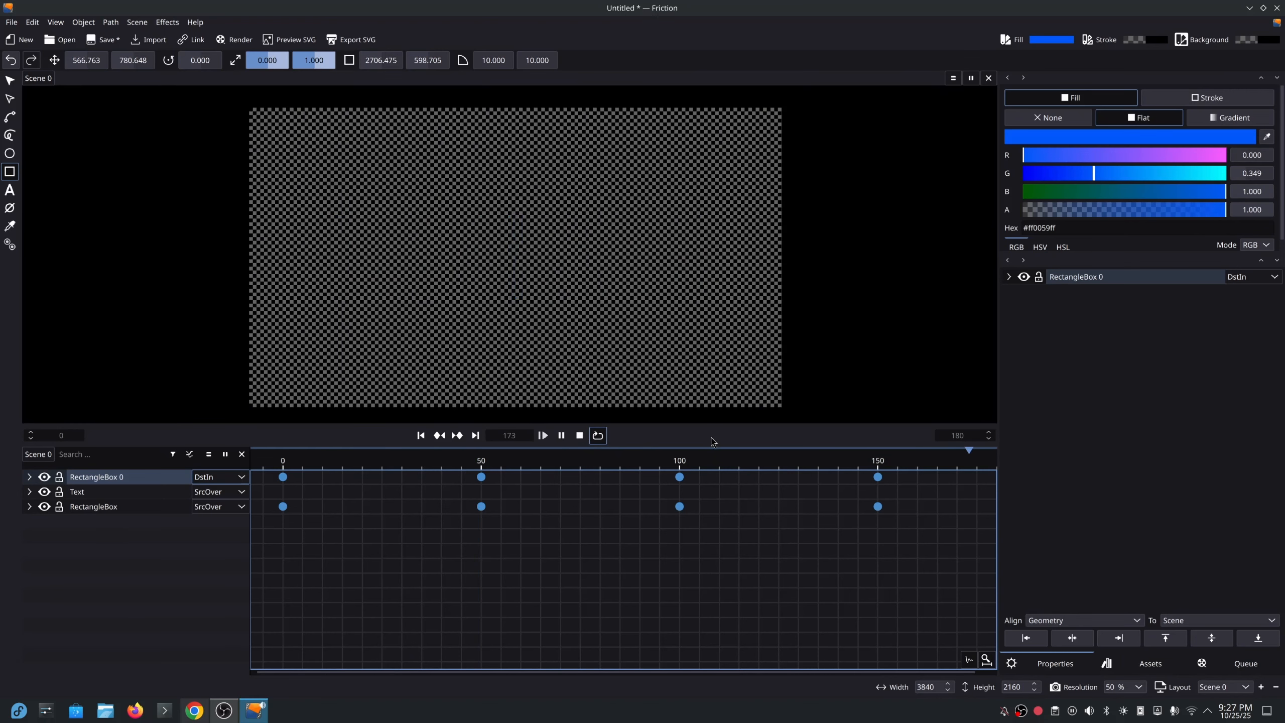
Stop the looping preview and set the Background alpha back to 1, opaque black.
click(581, 437)
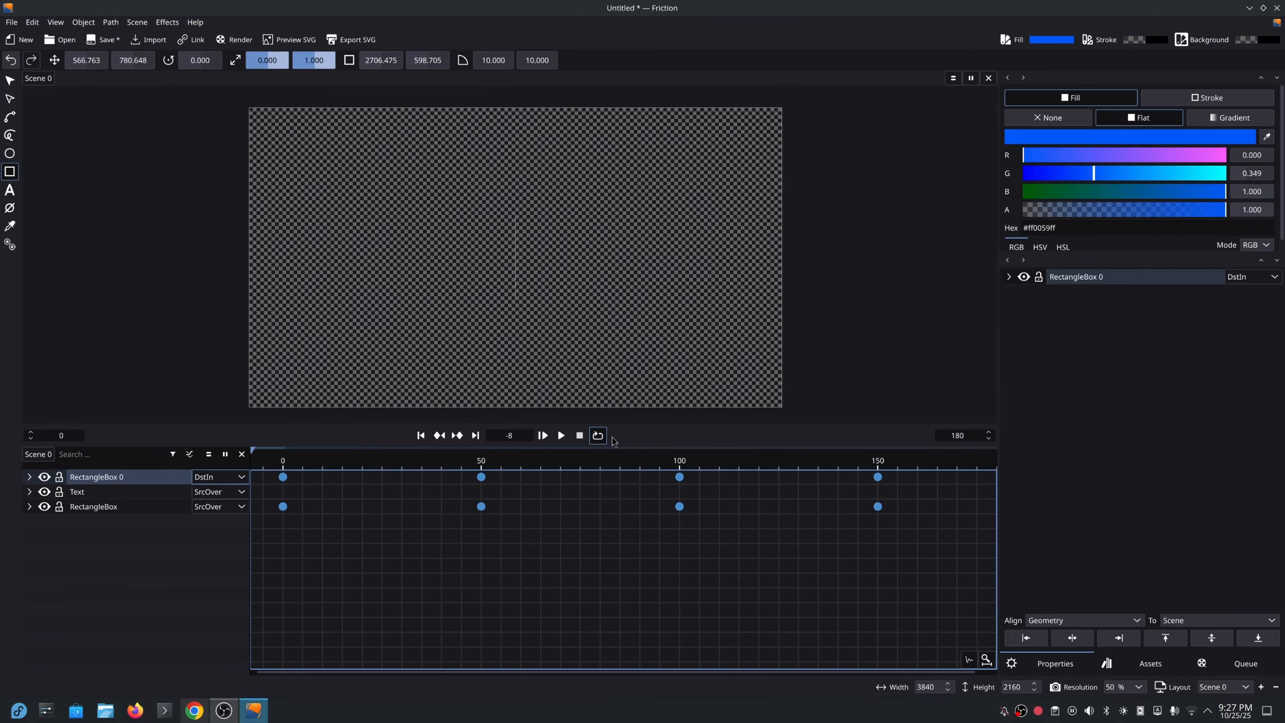
click(1258, 43)
drag(1222, 131, 1243, 134)
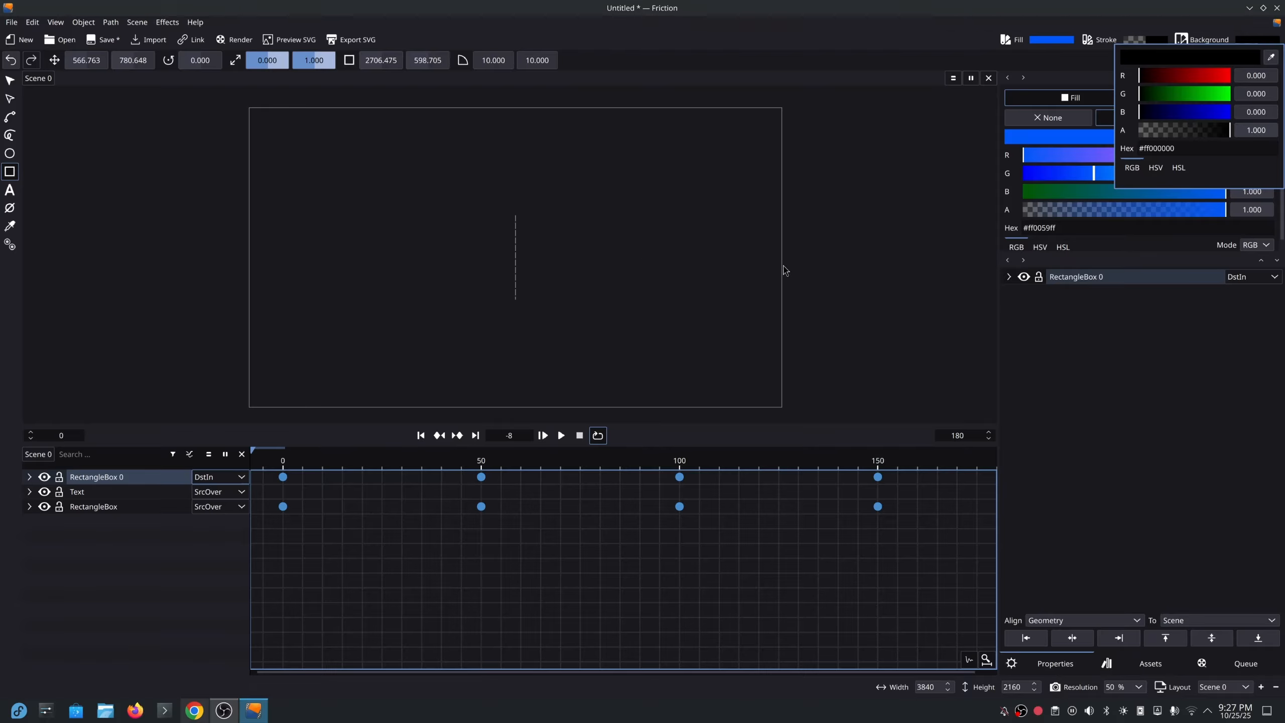
click(1085, 374)
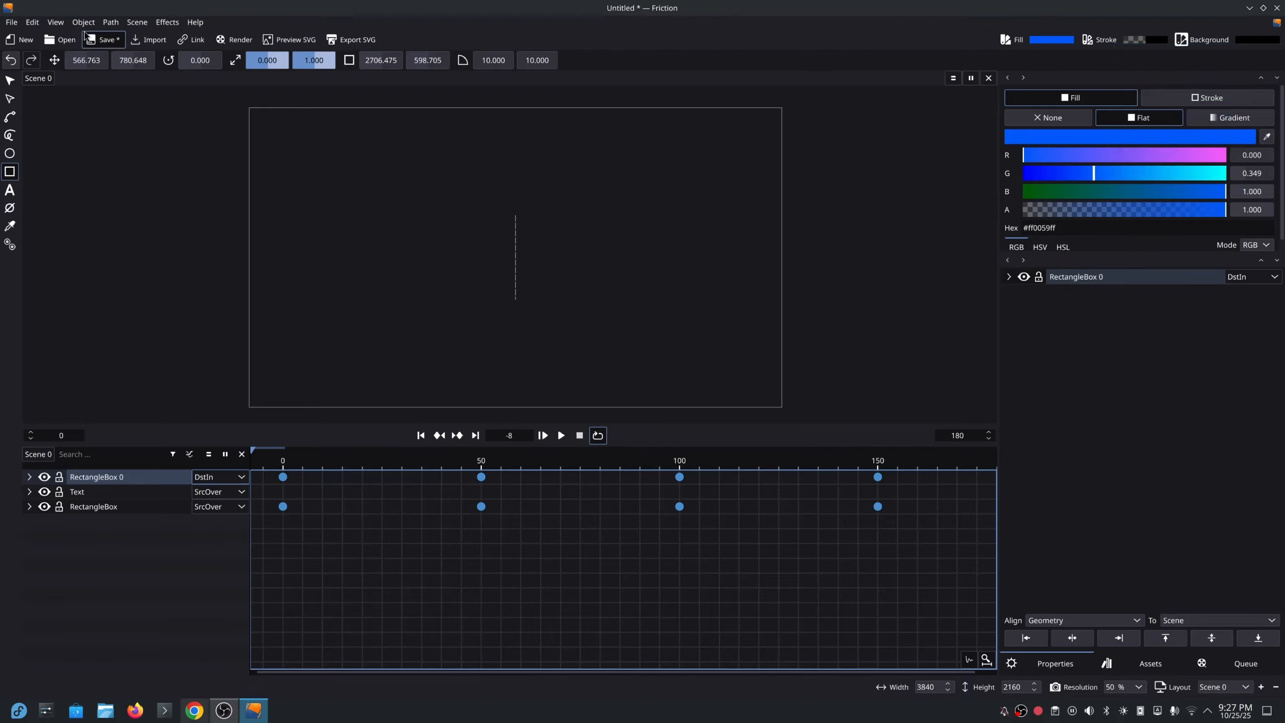
Show the render queue enlarged, expand Scene 0 and view its 3840×2160, frames 0–180 settings.
click(235, 43)
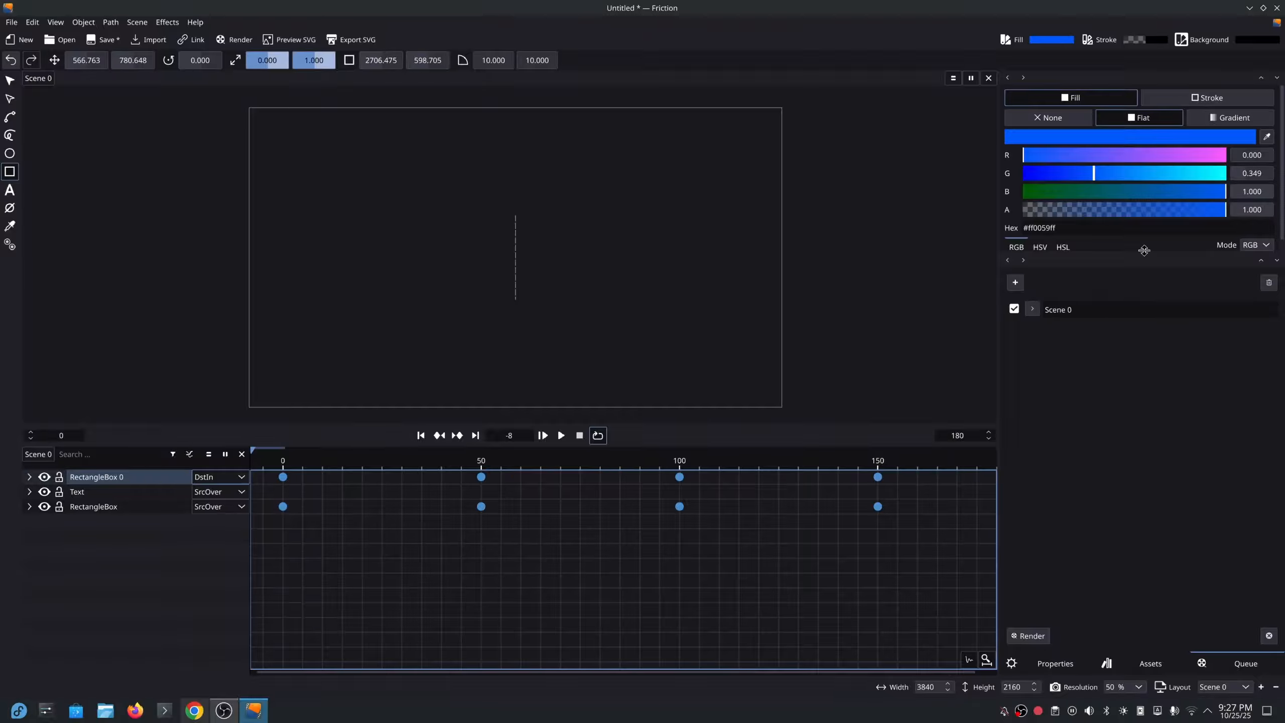
drag(1145, 251, 1145, 173)
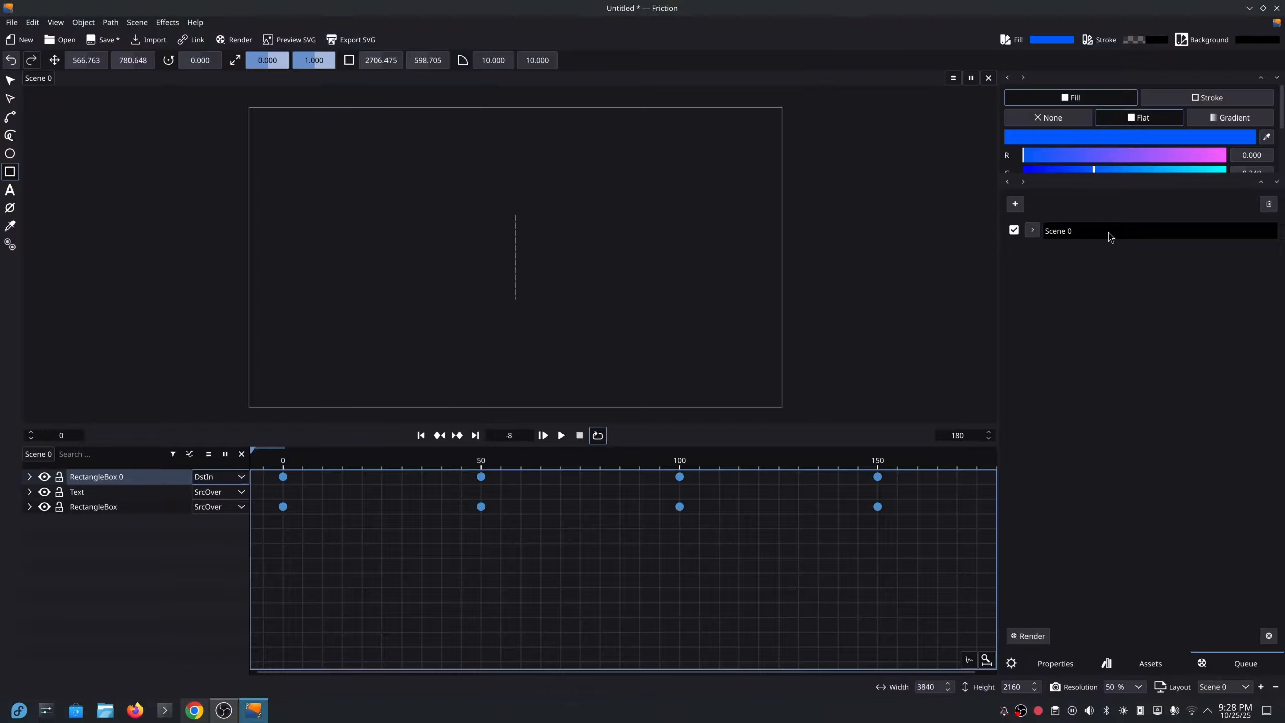
click(1032, 231)
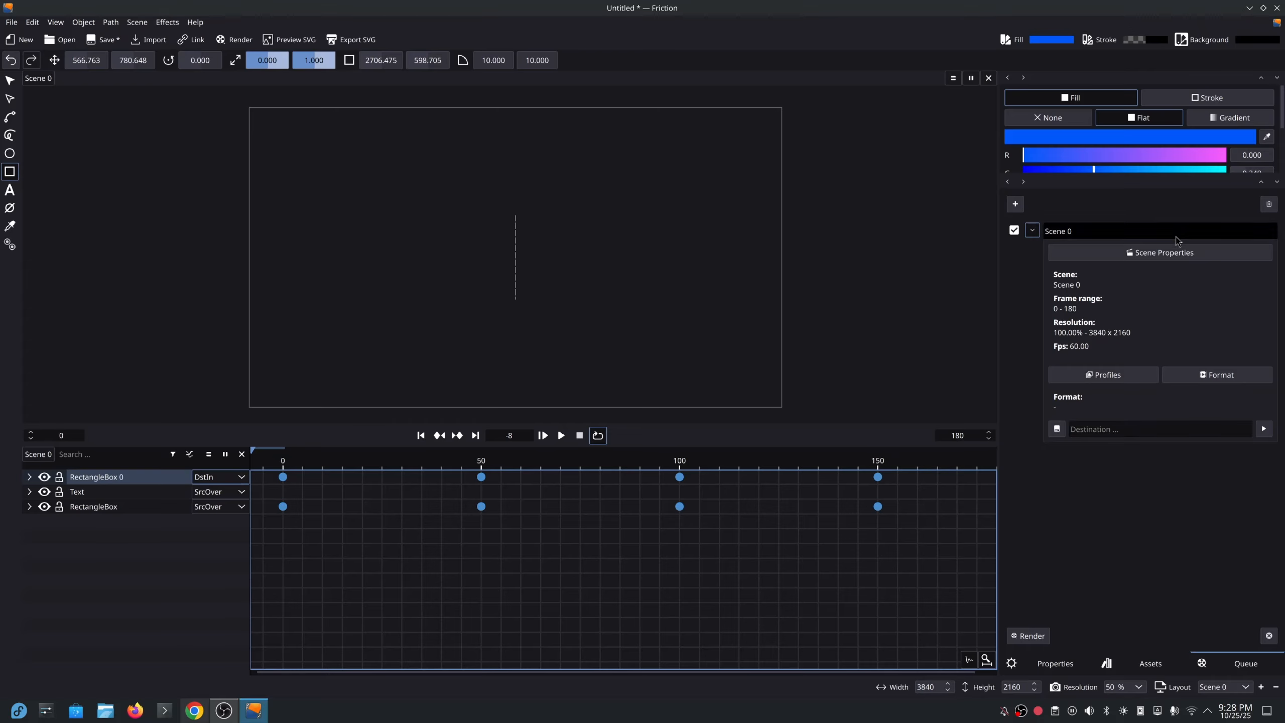
click(1159, 252)
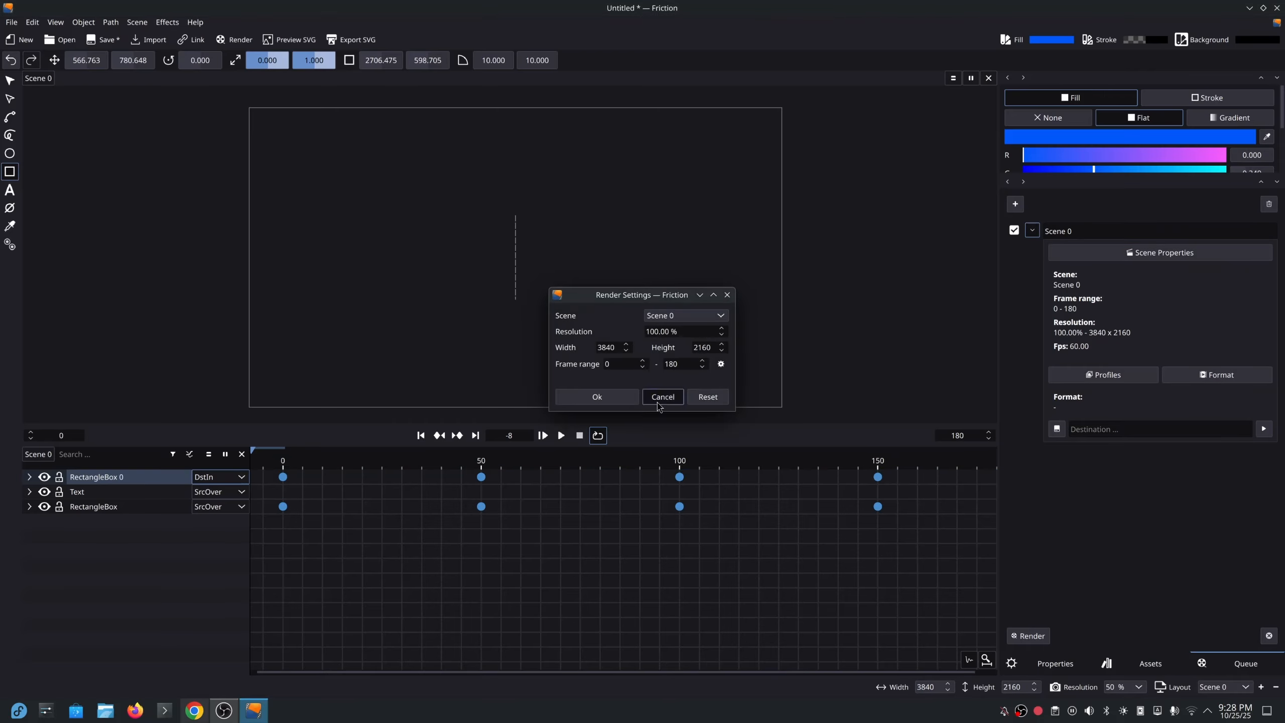
Cancel Render Settings and pick the MP4 Video render profile for Scene 0.
click(727, 295)
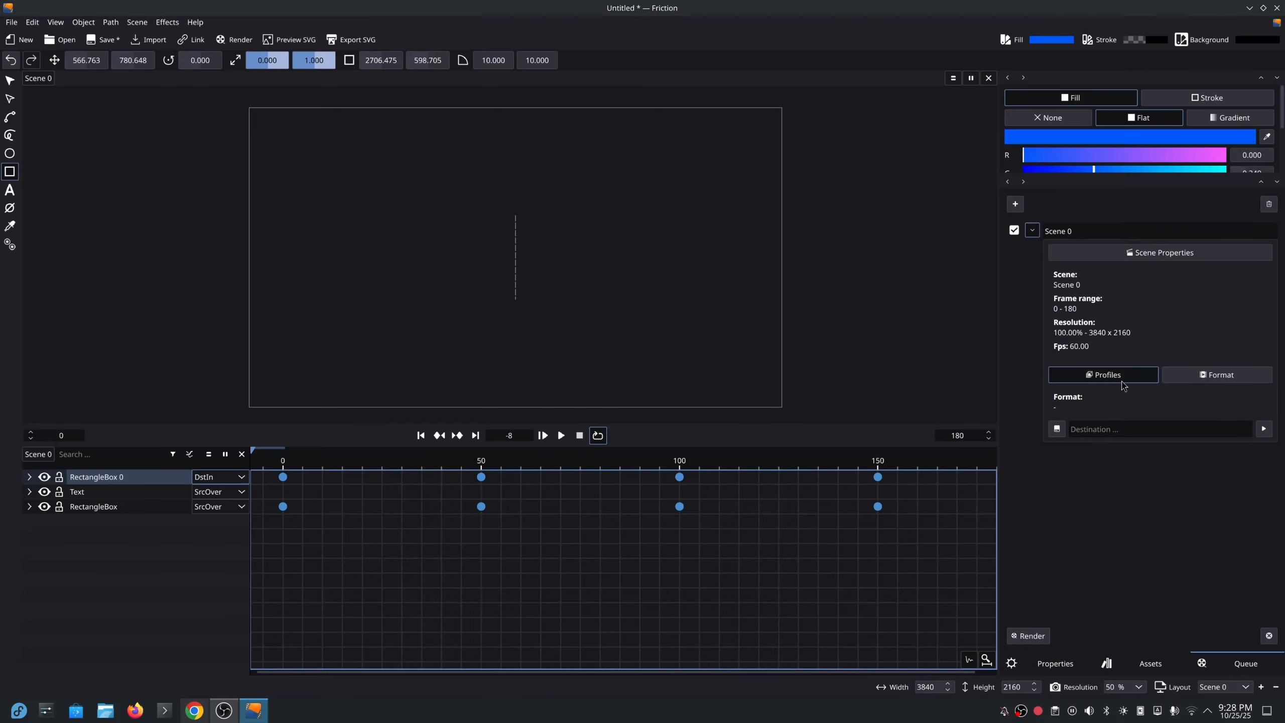
click(1120, 376)
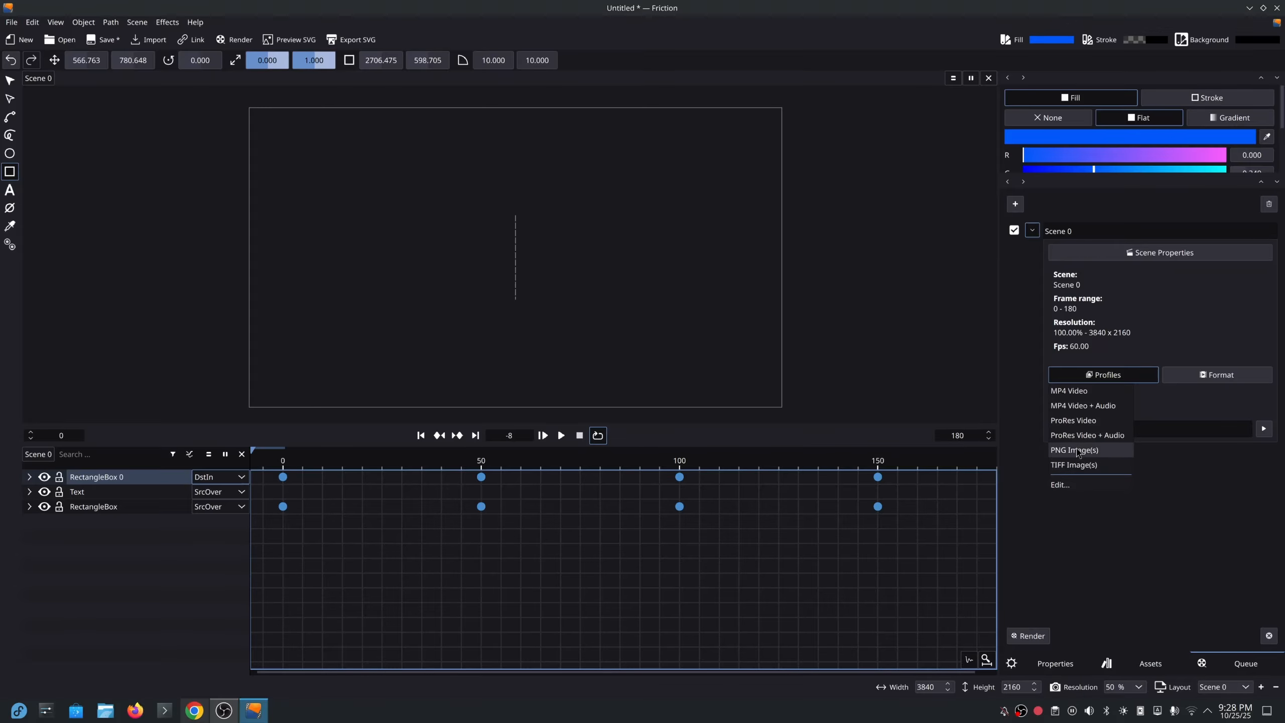
click(1076, 393)
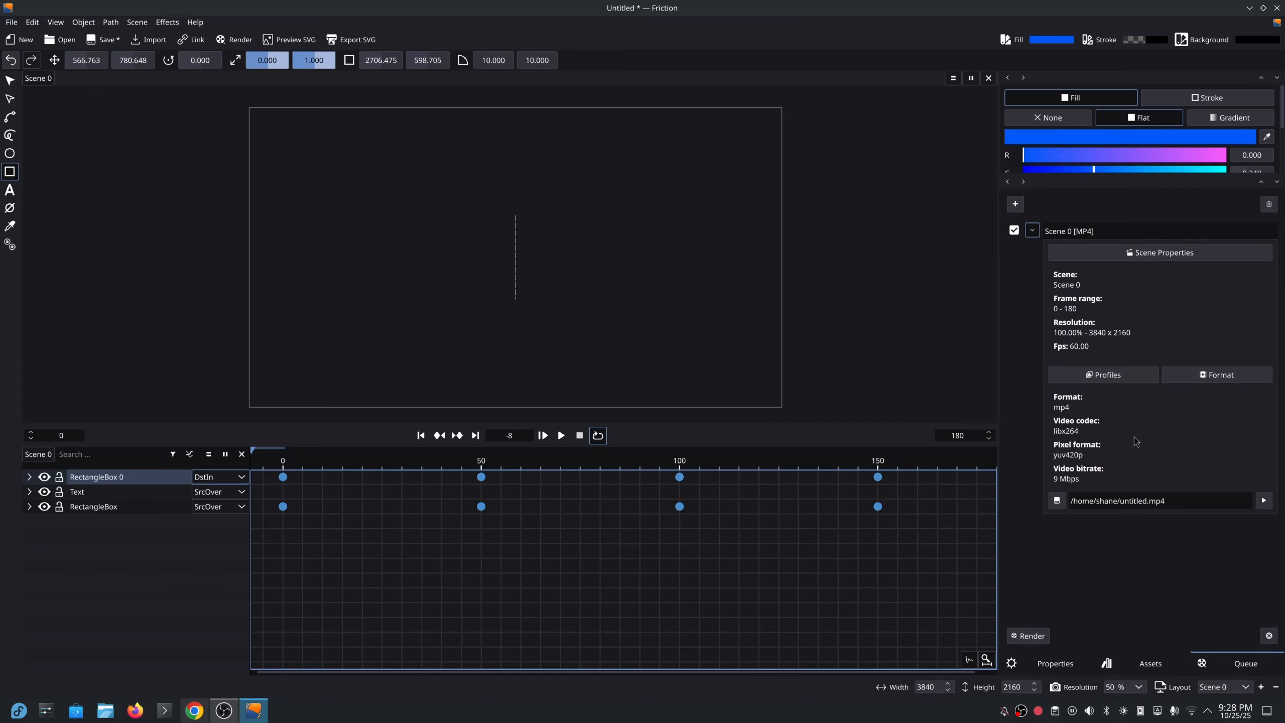
Change the output video codec to libx265 H.265 / HEVC and confirm.
click(1223, 380)
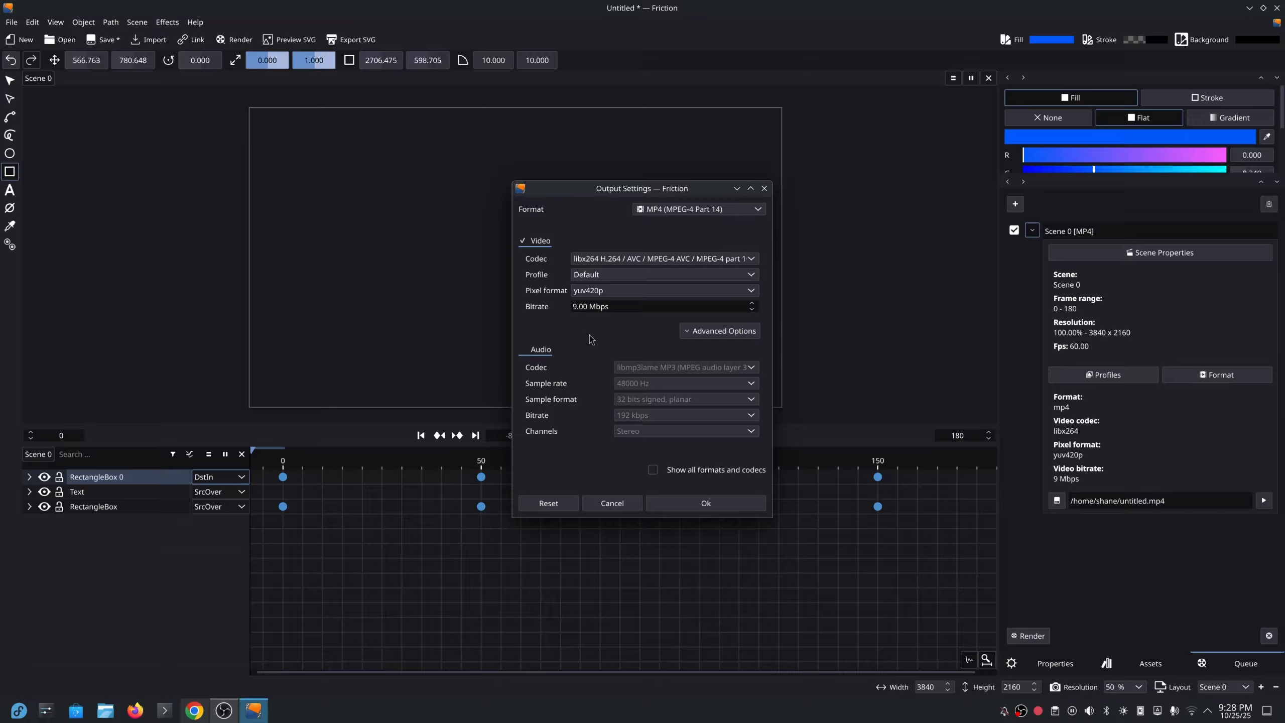
click(576, 305)
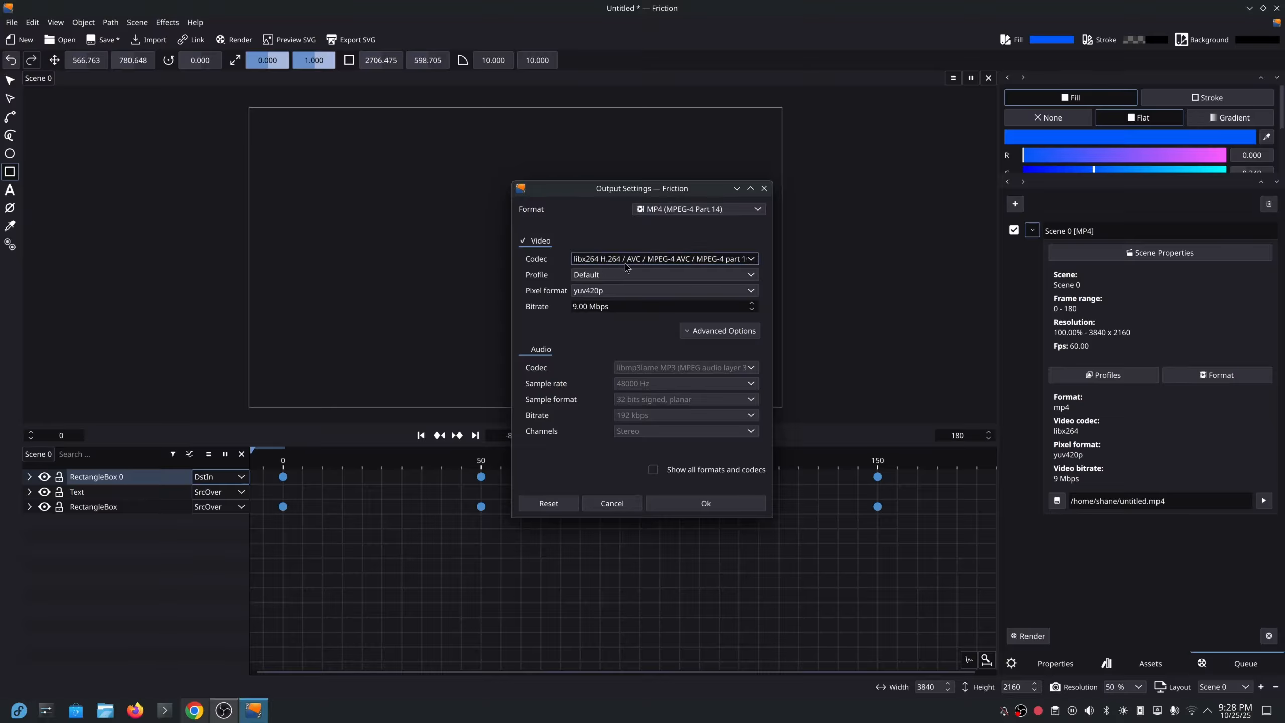
click(748, 260)
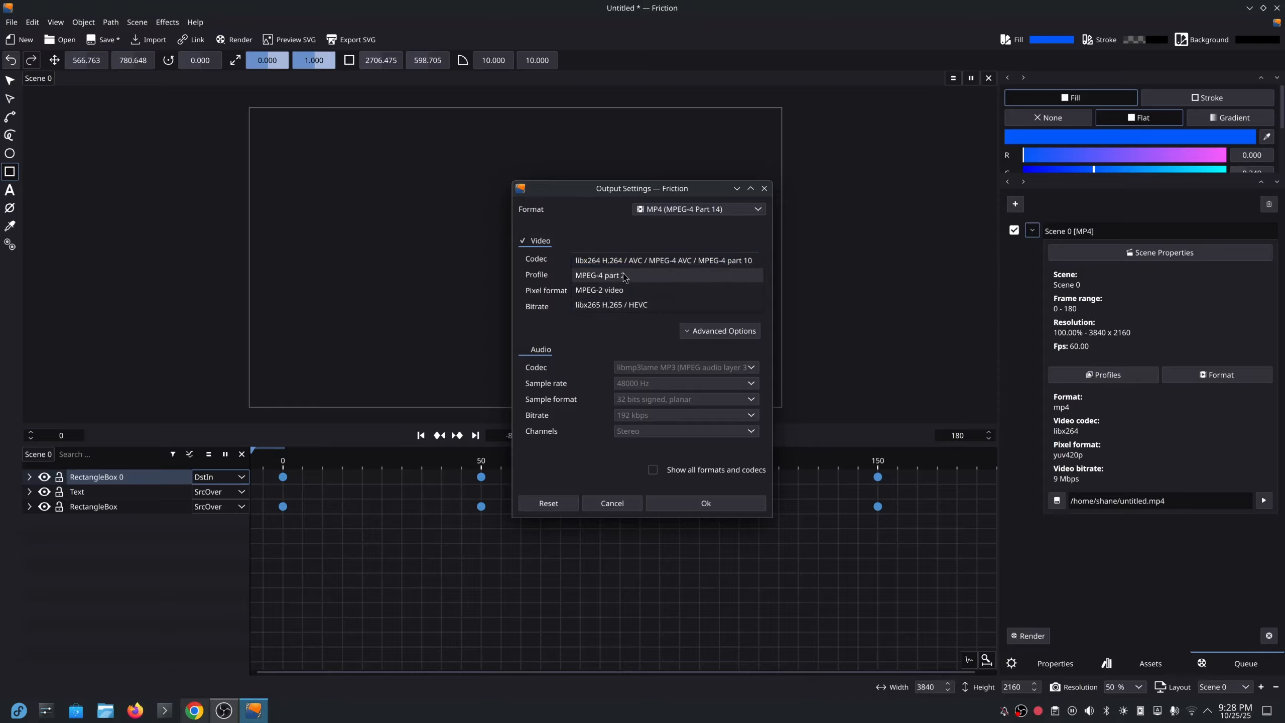
click(622, 304)
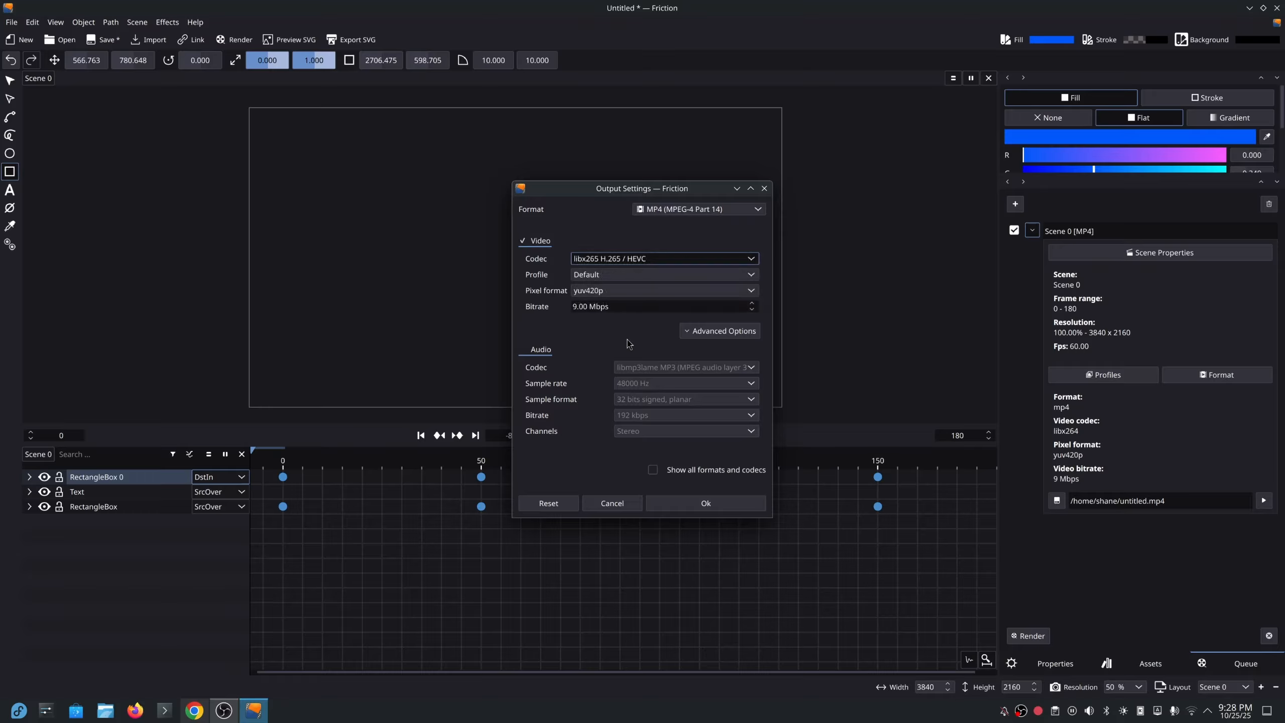
click(724, 507)
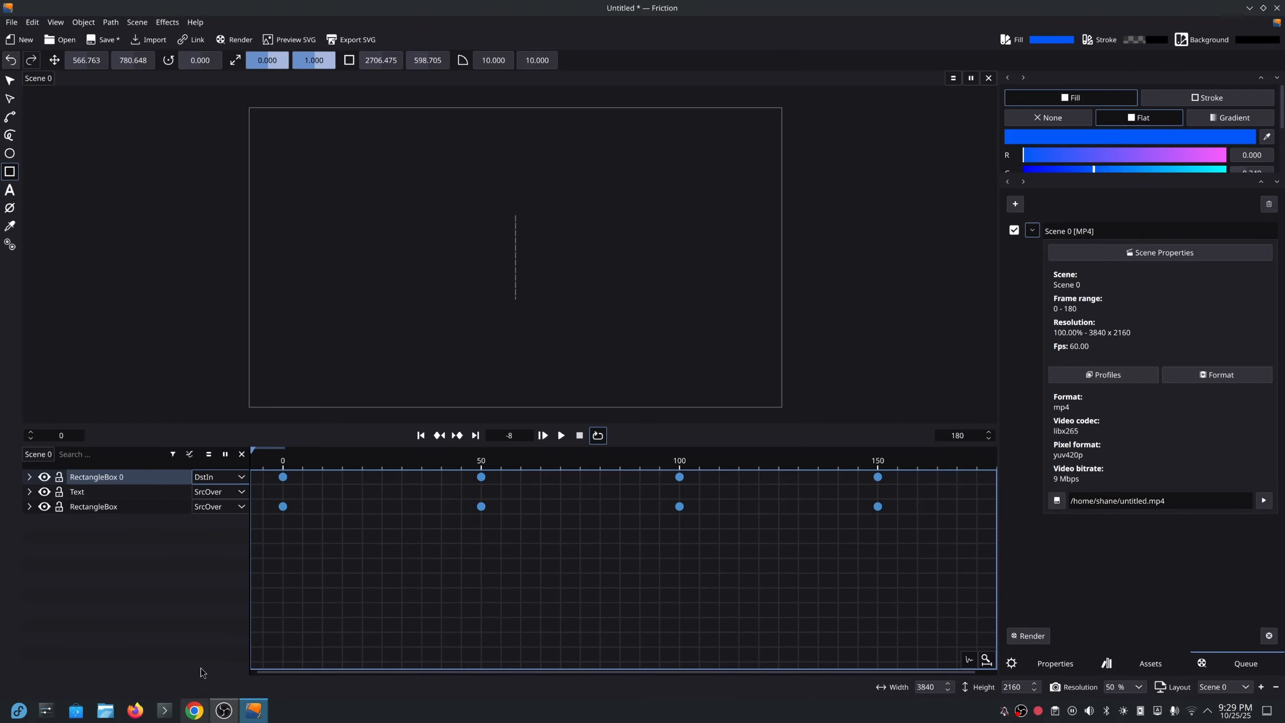
Delete the old untitled.mov from the Home folder in Dolphin.
click(106, 710)
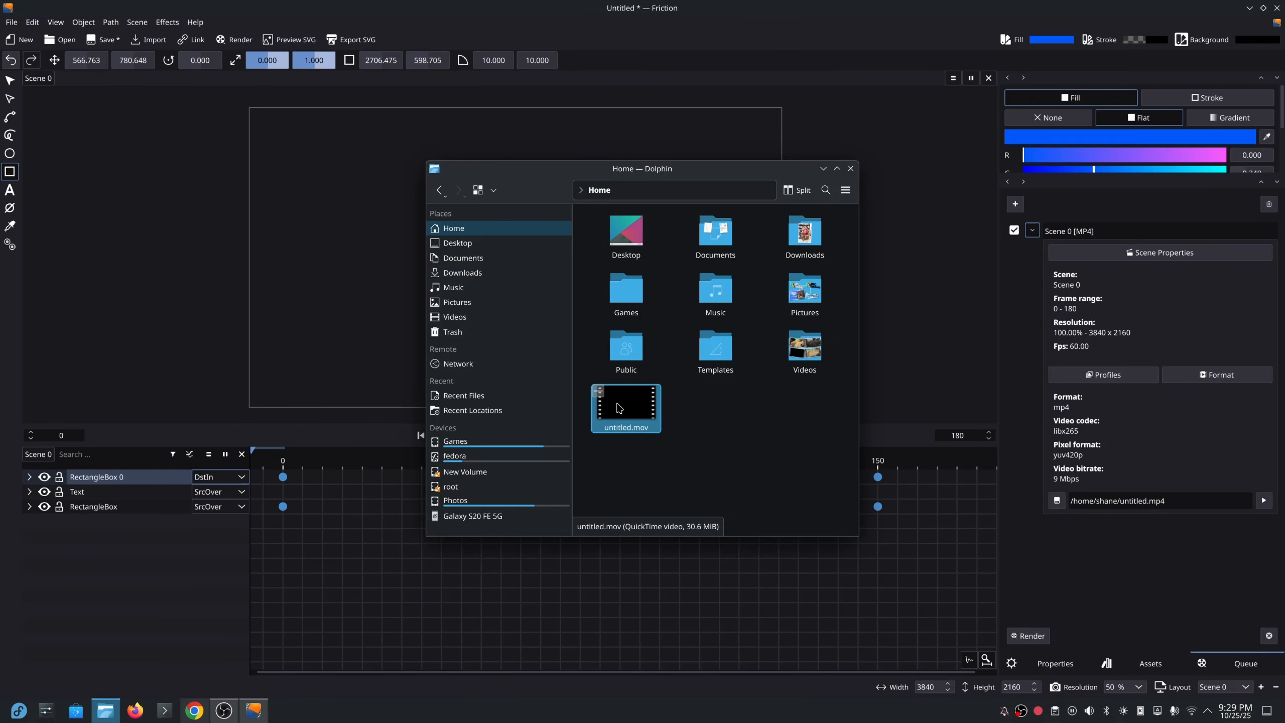
key(Delete)
click(752, 442)
Render the queued Scene 0 MP4 in Friction, then bring Dolphin back up.
click(926, 33)
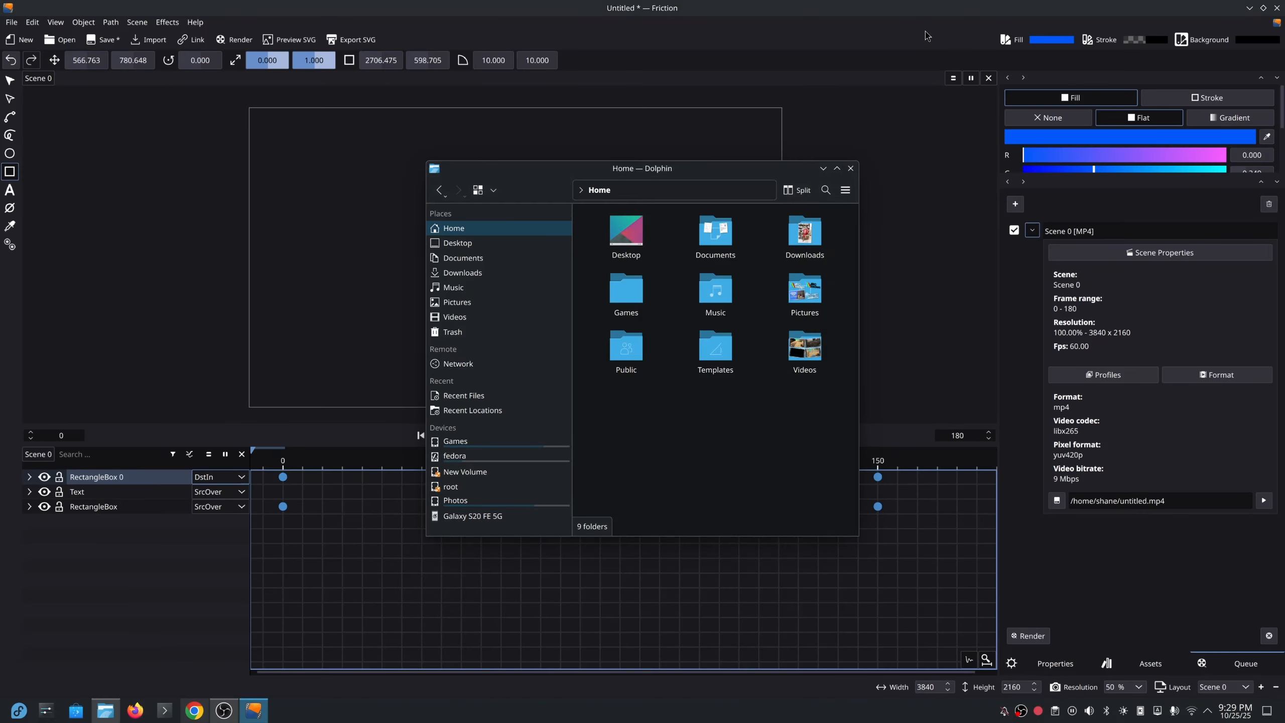
click(1028, 636)
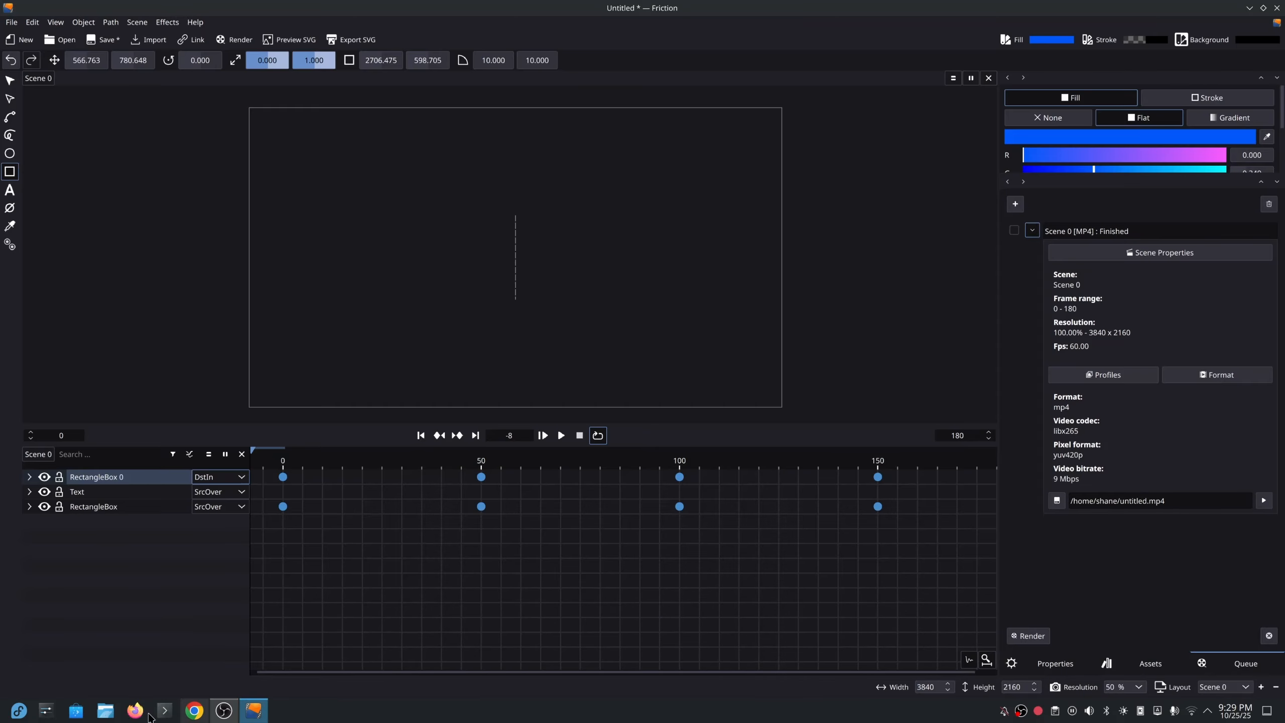
click(105, 710)
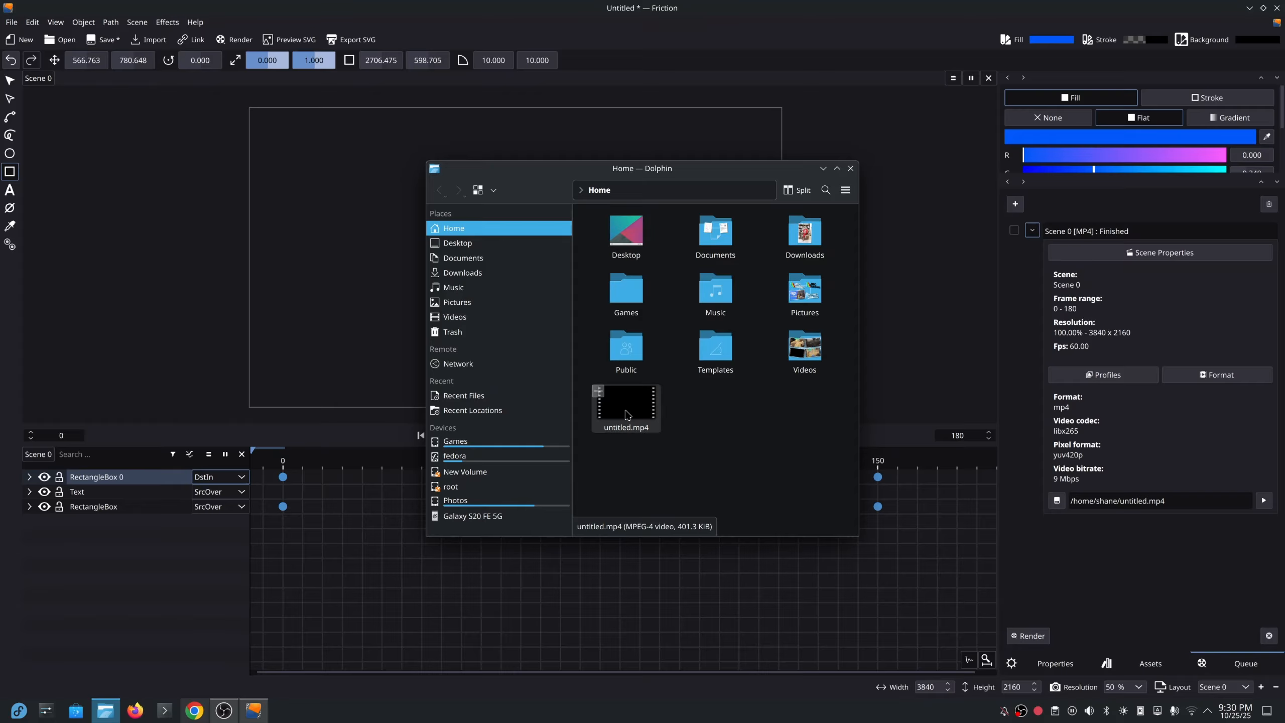
Play untitled.mp4 in Haruna, then close Haruna and Dolphin.
double_click(627, 411)
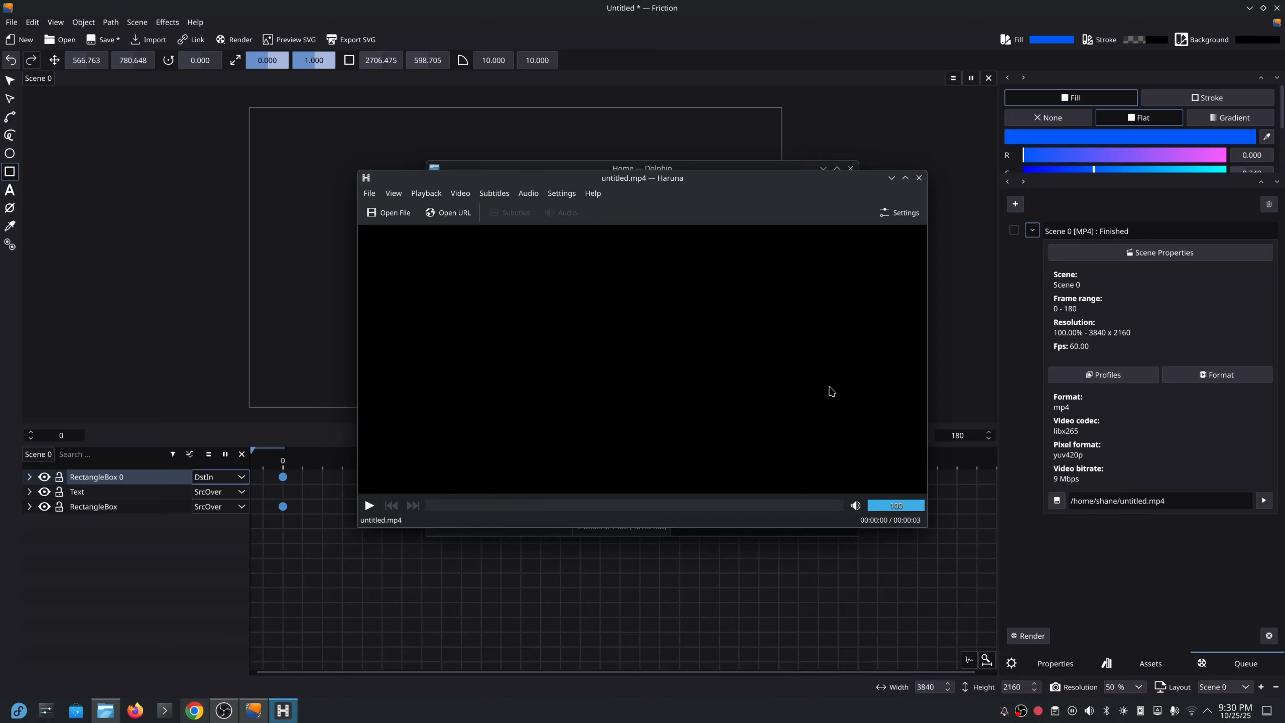
click(919, 178)
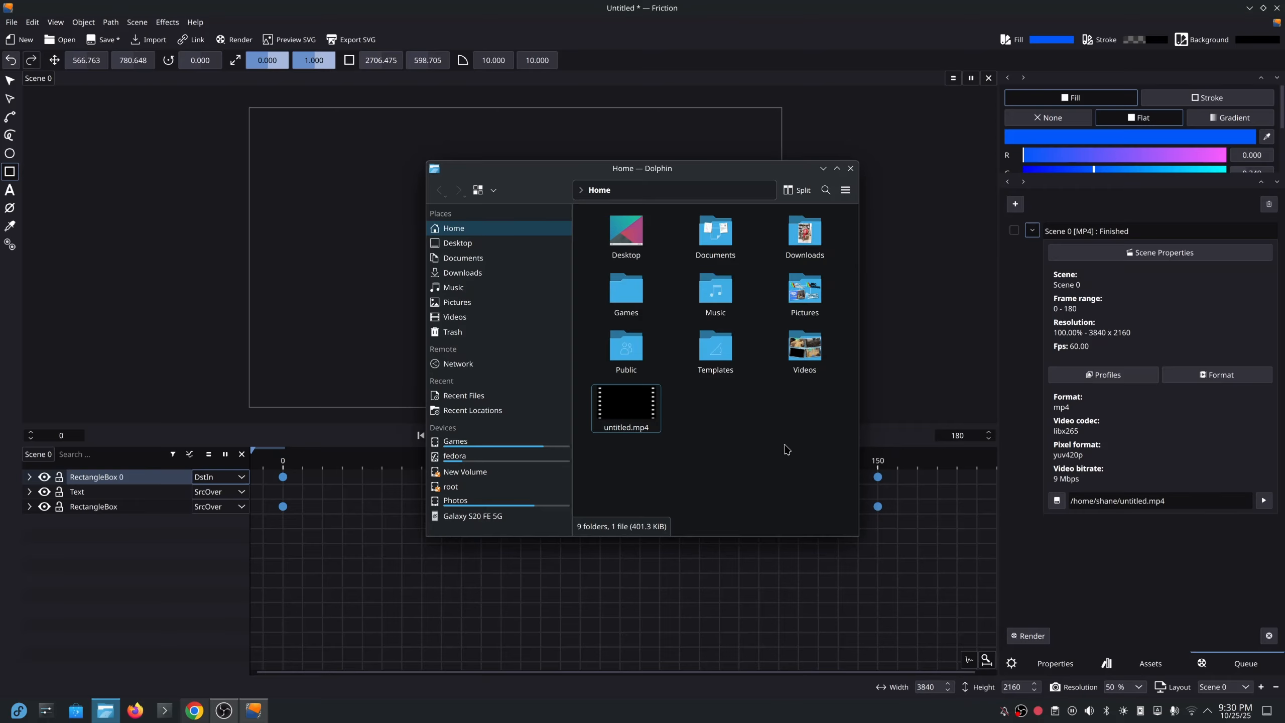
click(850, 169)
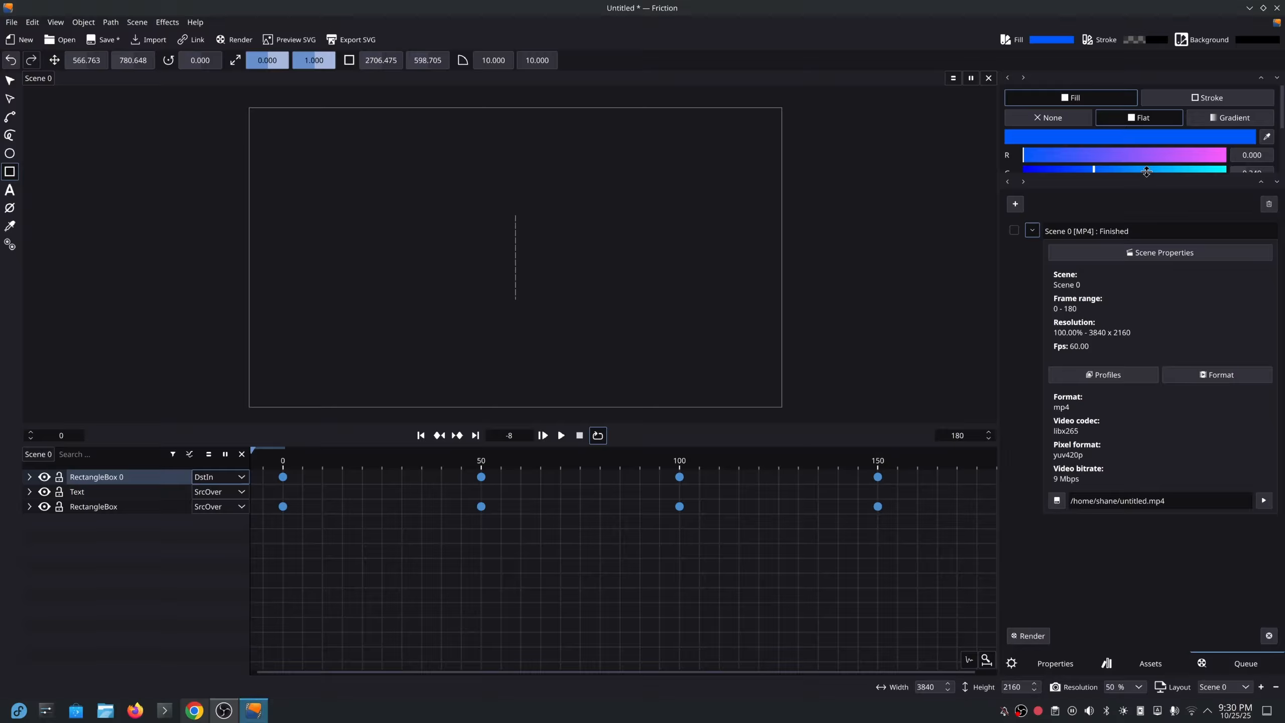
Enlarge the colour panel and scrub to an early frame showing the blue box.
drag(1147, 172, 1147, 278)
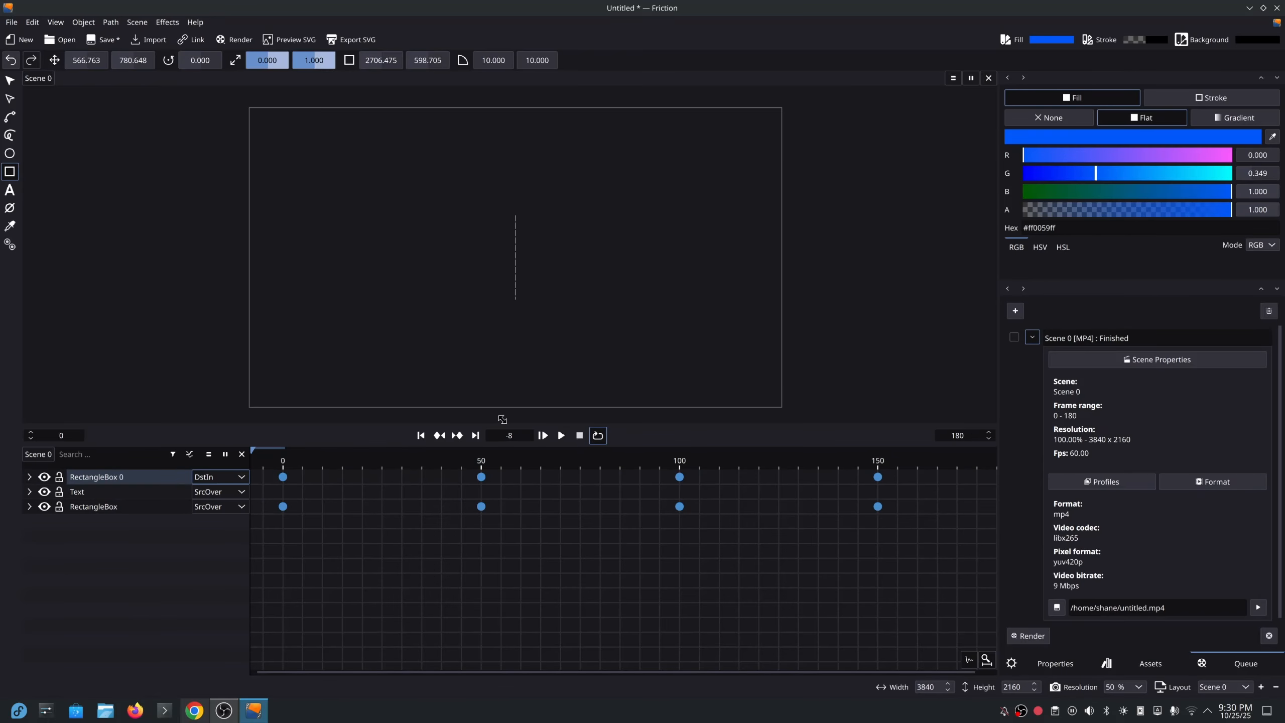
drag(310, 454, 391, 469)
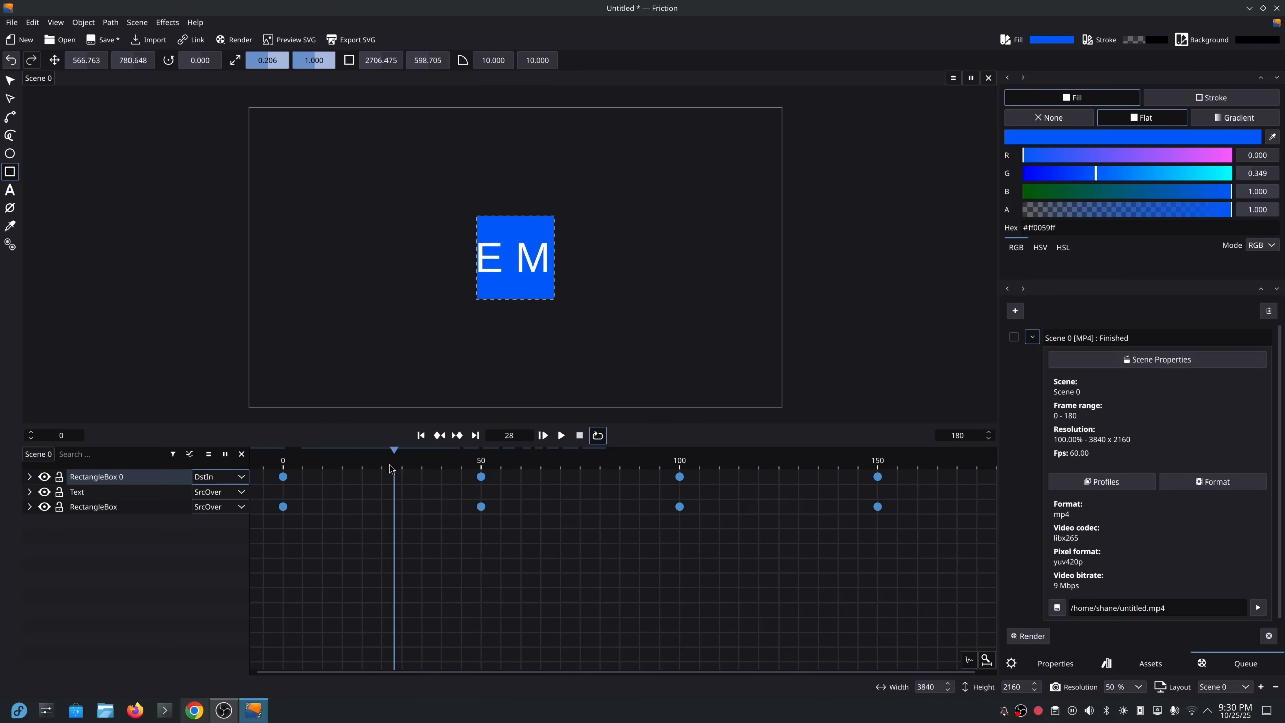